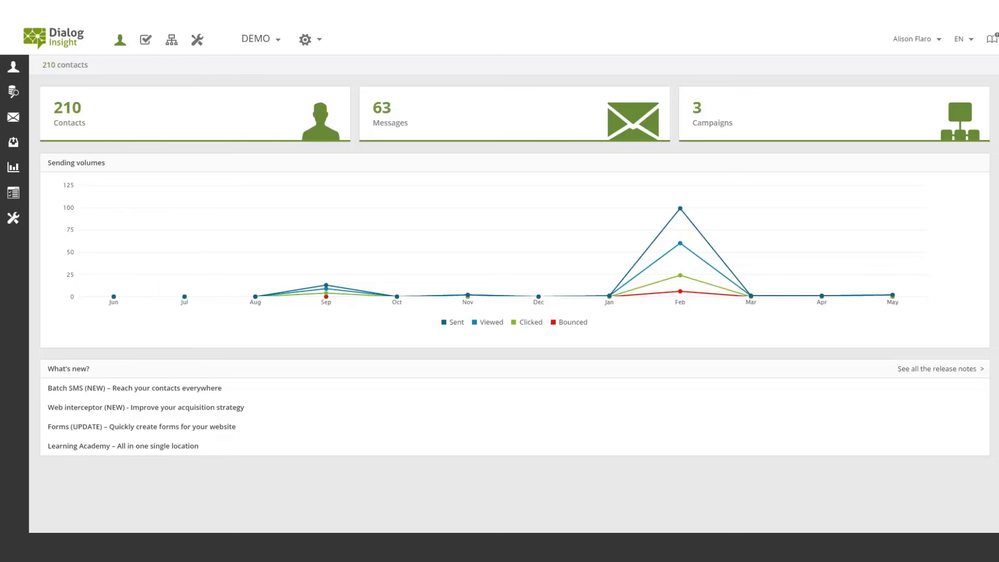
Open the contacts' Journey configuration for the temp.repsolution-interactive.com site and examine its tracking code
mouse_move(13, 218)
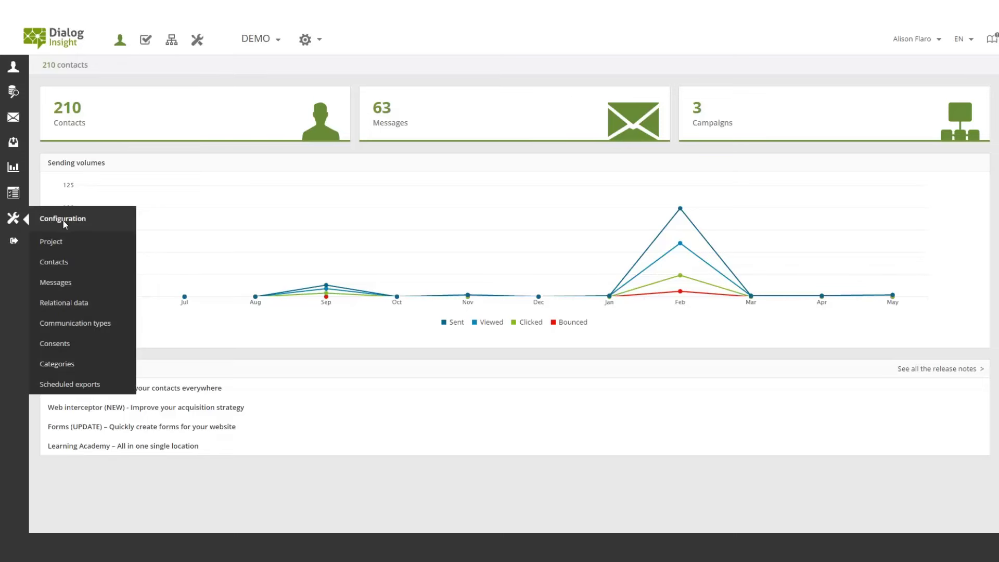
click(63, 263)
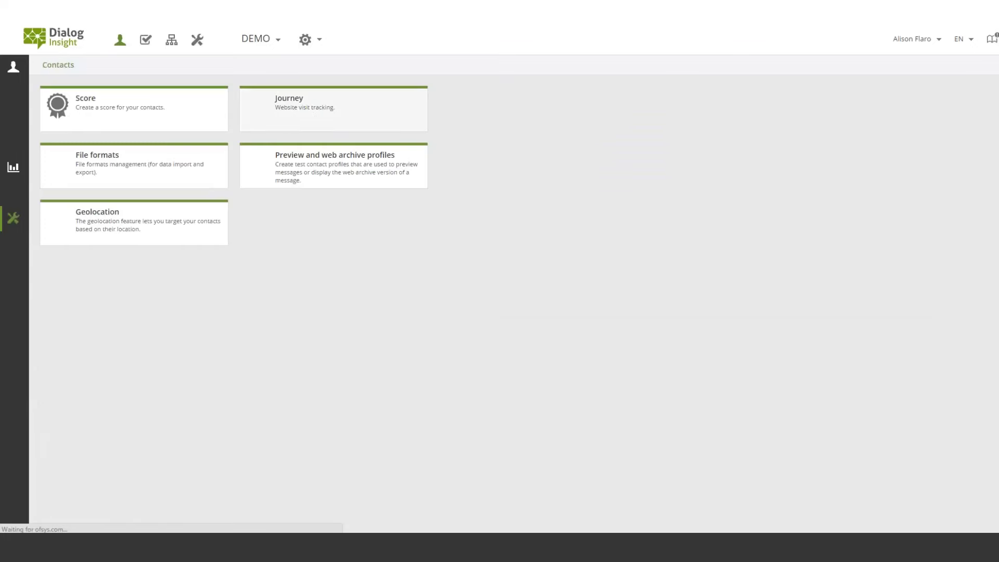
click(312, 107)
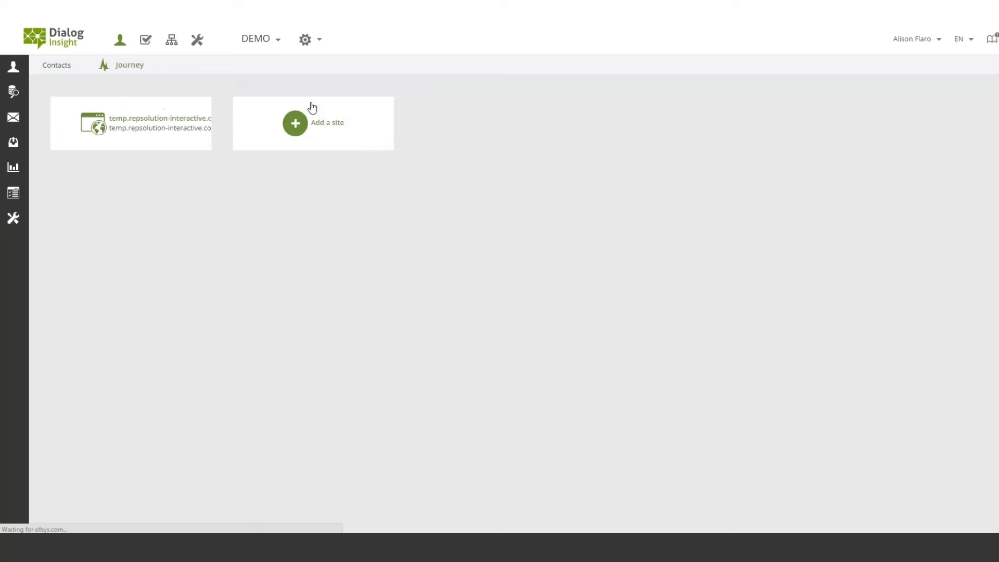
click(142, 130)
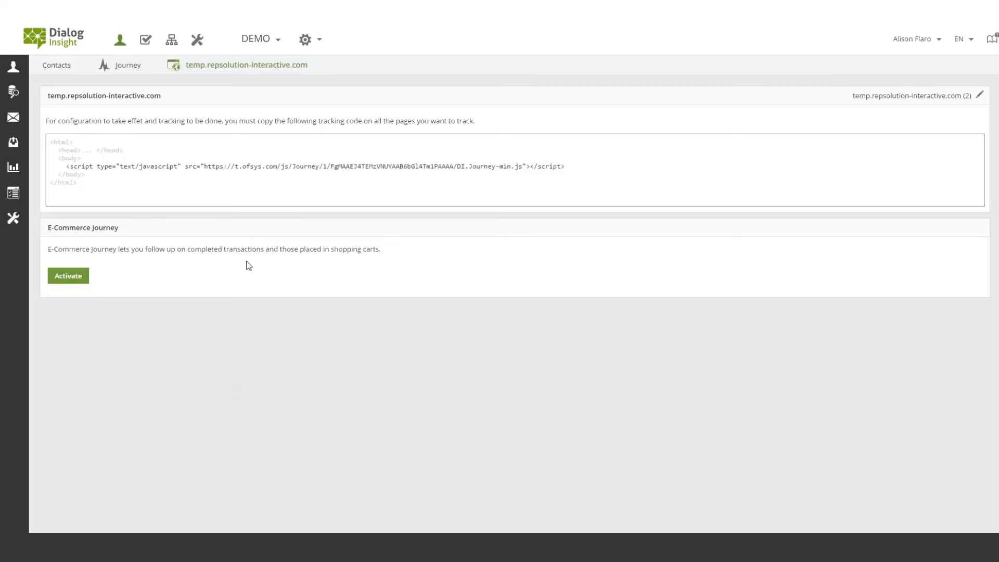
drag(311, 166, 162, 170)
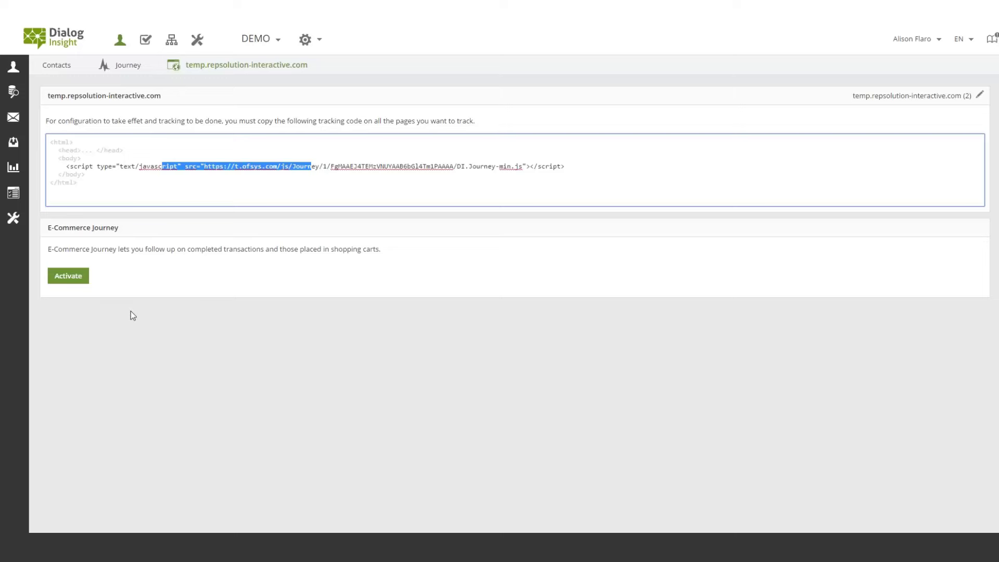
Open the "DEMO - EN - Redirect to a site" interceptor for editing
mouse_move(15, 194)
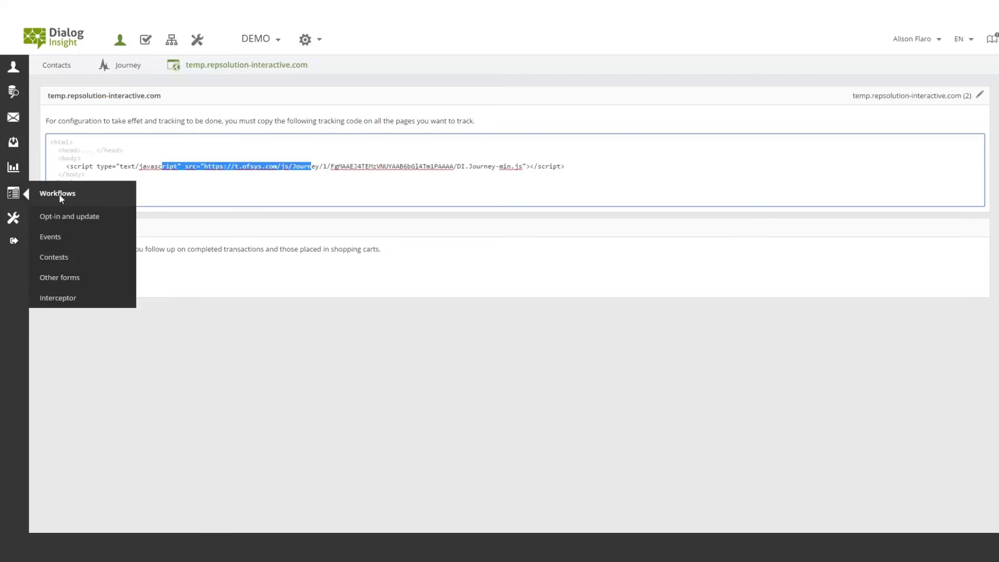
click(78, 299)
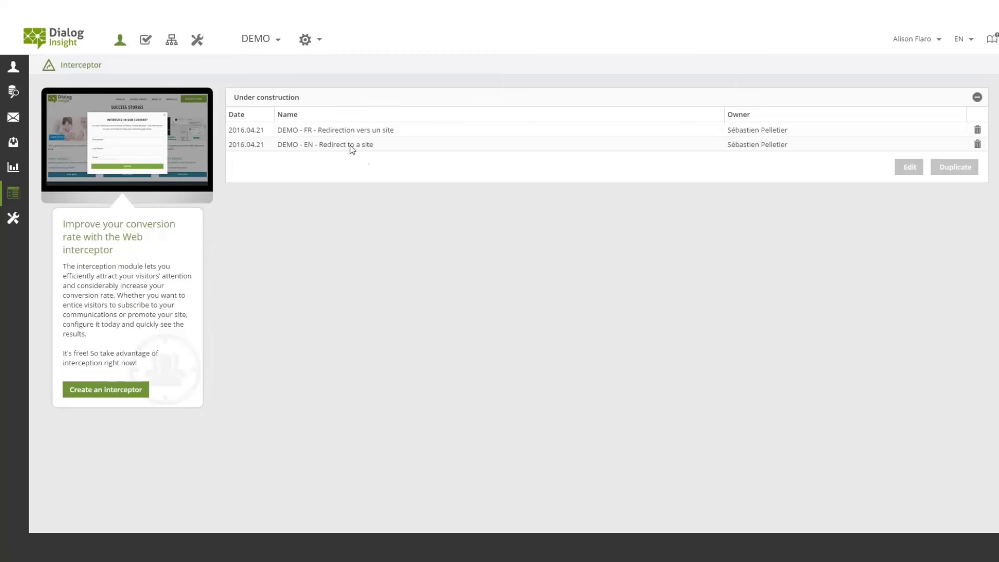
click(340, 148)
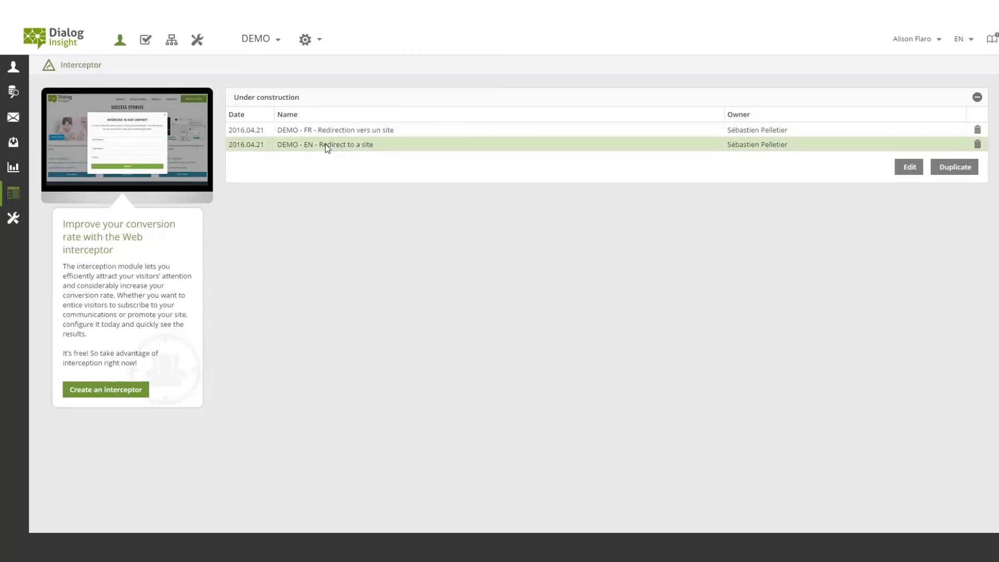
double_click(325, 143)
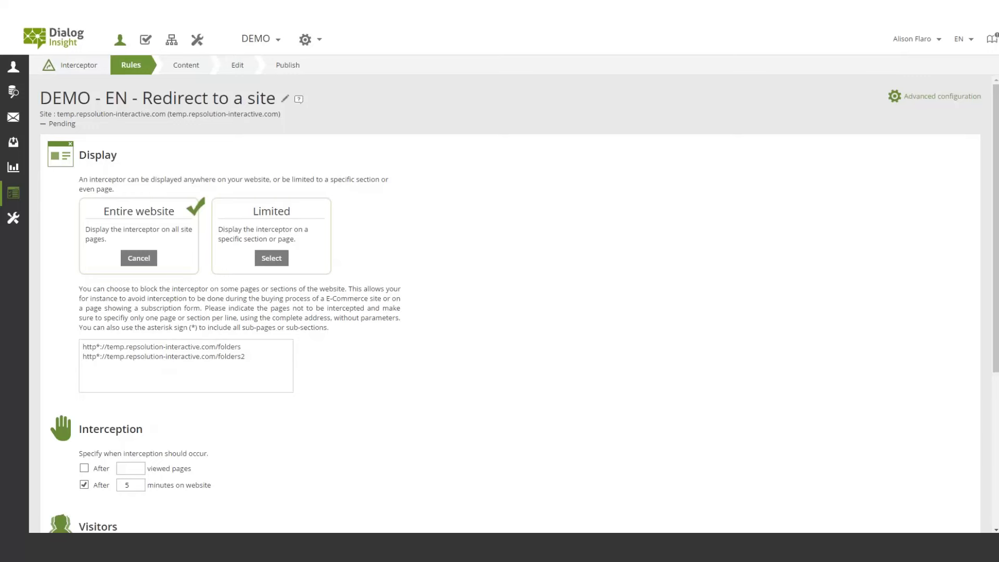
Limit the interceptor's display to specific pages and check the listed page addresses
click(271, 258)
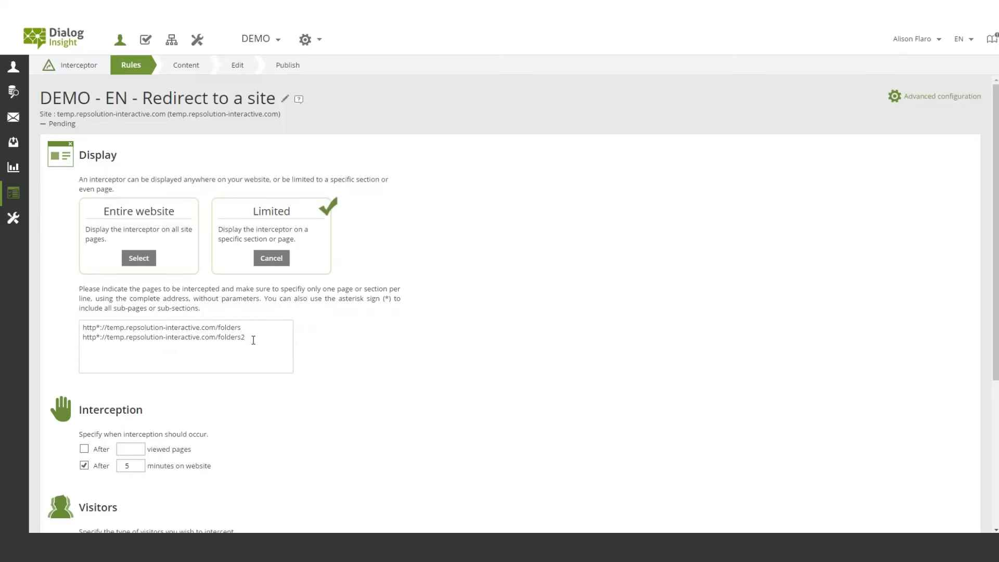
drag(254, 341, 82, 327)
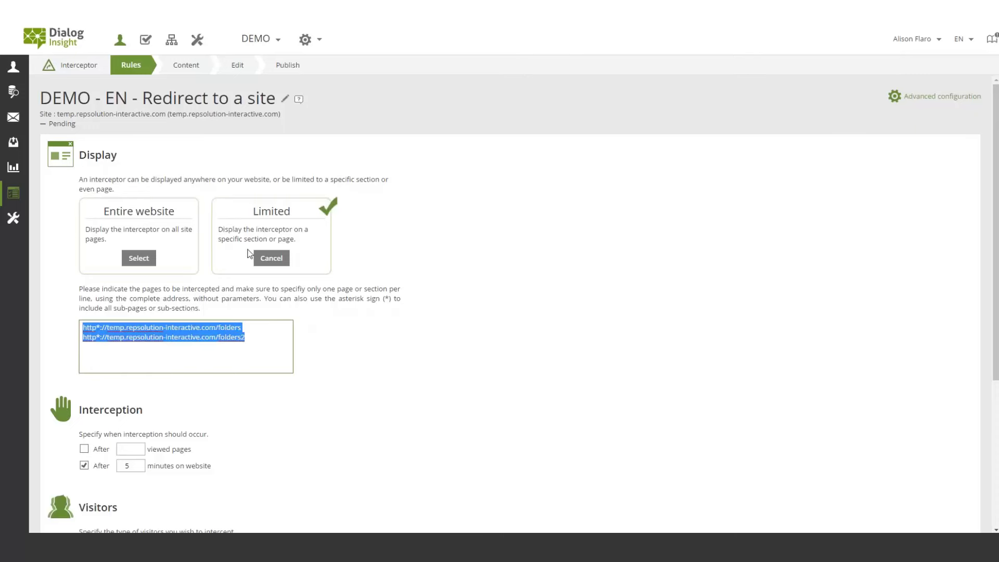
click(525, 342)
Set the interception to occur after 7 minutes on the website, with the viewed-pages condition disabled
scroll(525, 343, down, 2)
scroll(526, 343, down, 1)
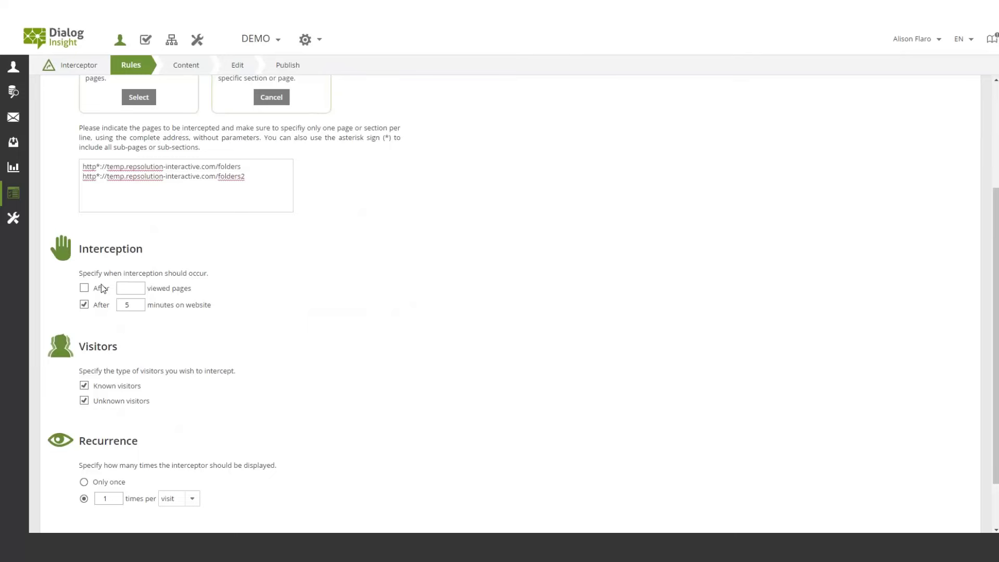
click(84, 288)
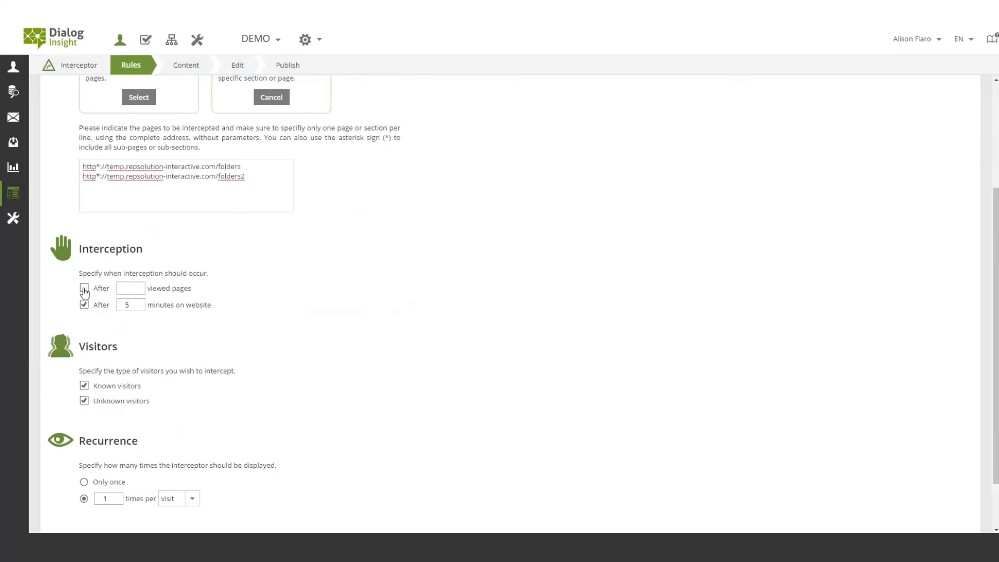
click(139, 288)
click(84, 288)
click(140, 303)
click(140, 303)
click(342, 326)
Intercept only unknown visitors and set the recurrence to 1 time per visit
scroll(342, 326, down, 2)
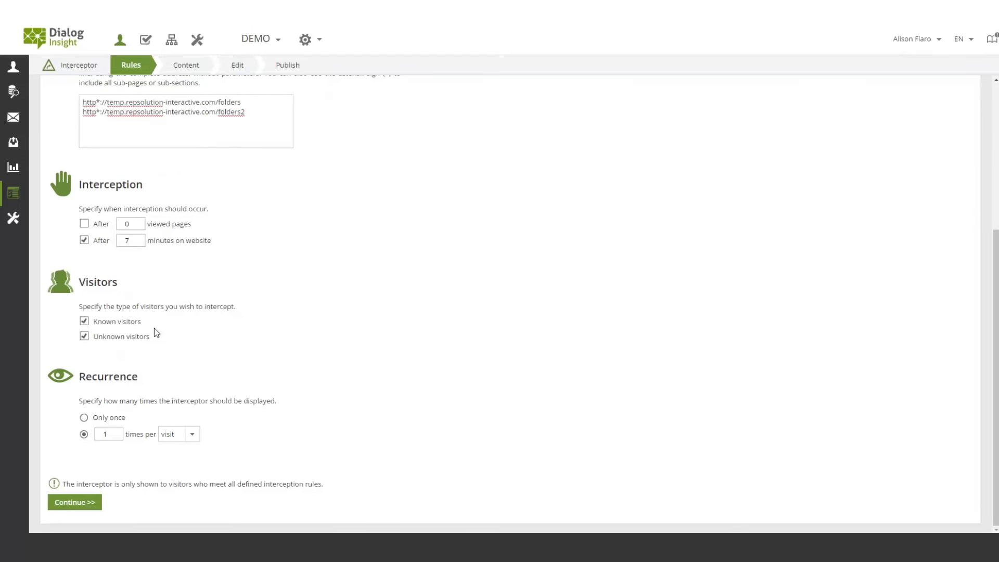
click(83, 321)
click(119, 431)
click(118, 437)
click(193, 435)
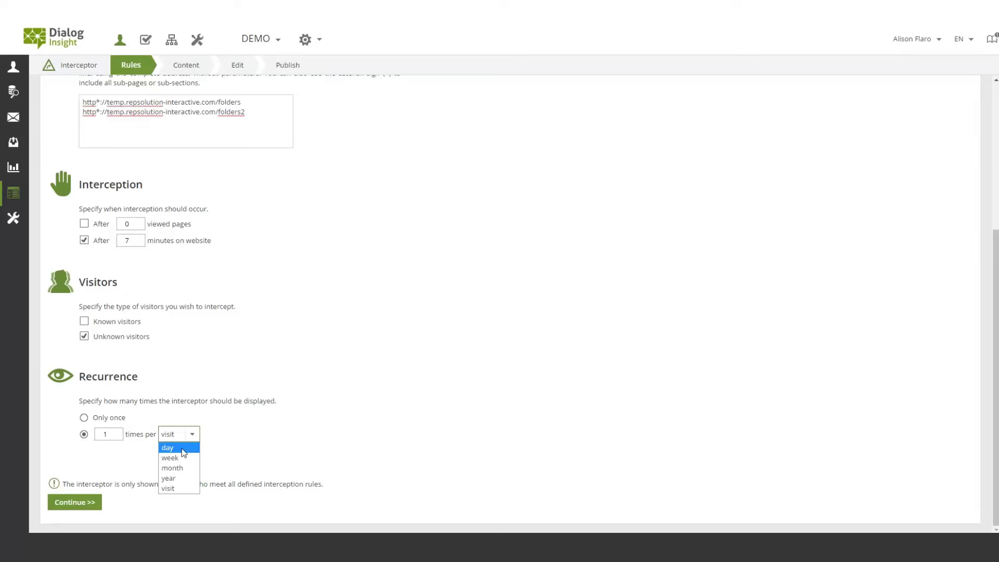
click(183, 489)
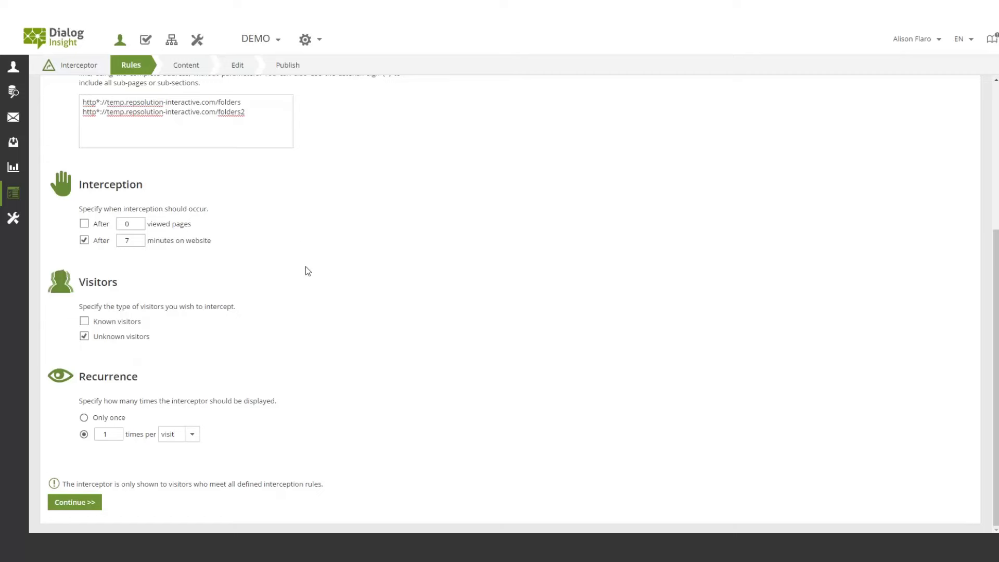
Examine the interceptor's redirection address and the logo, text and button in its window design
click(186, 64)
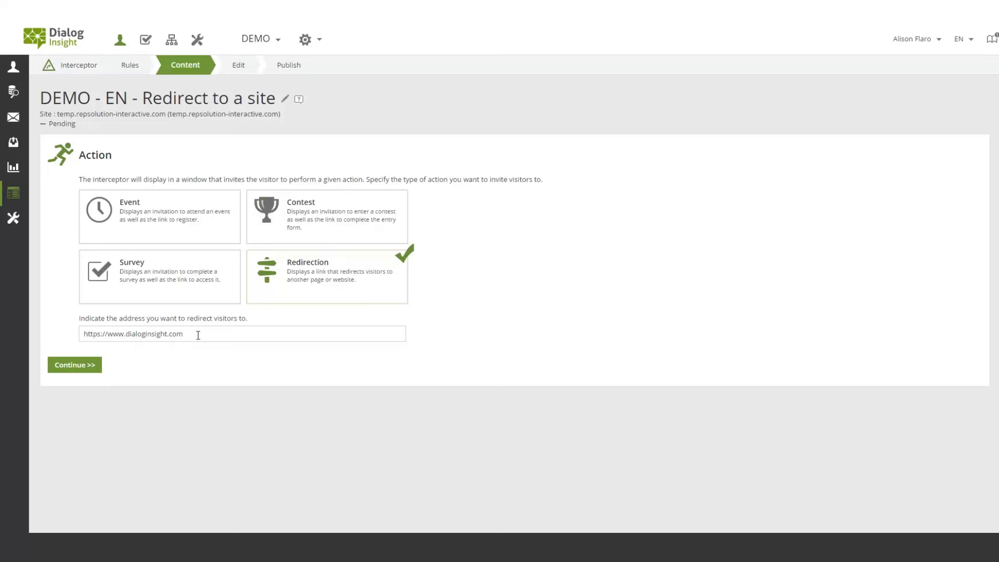
drag(198, 335, 82, 336)
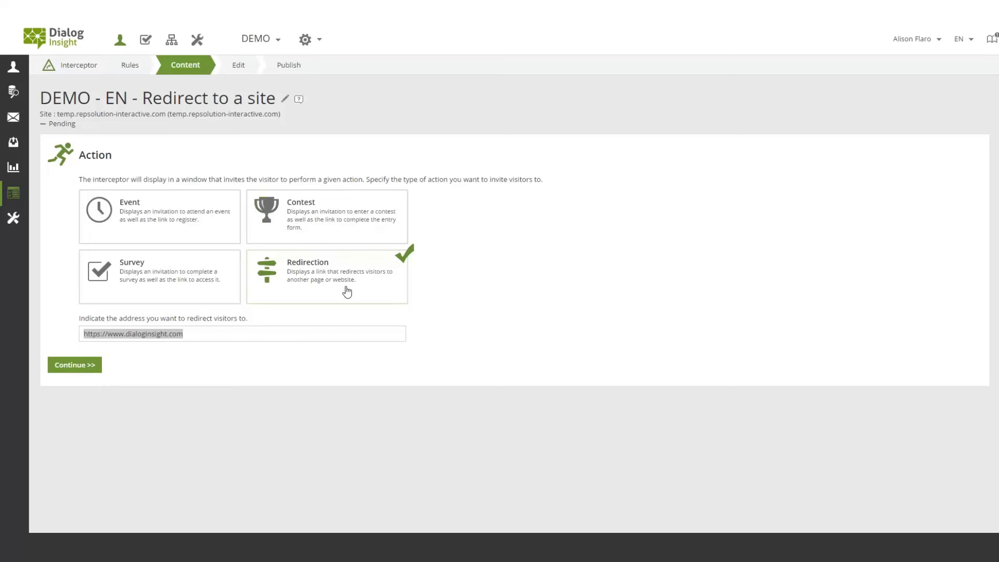
click(235, 67)
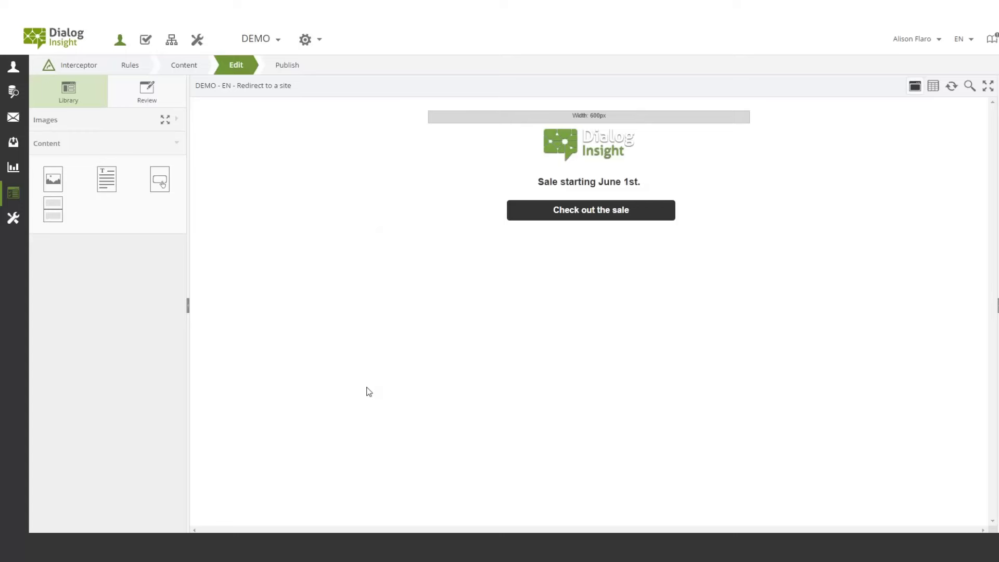
mouse_move(597, 145)
mouse_move(586, 218)
mouse_move(553, 174)
Run an interception test on the website and review the interceptor's publishing period
click(285, 66)
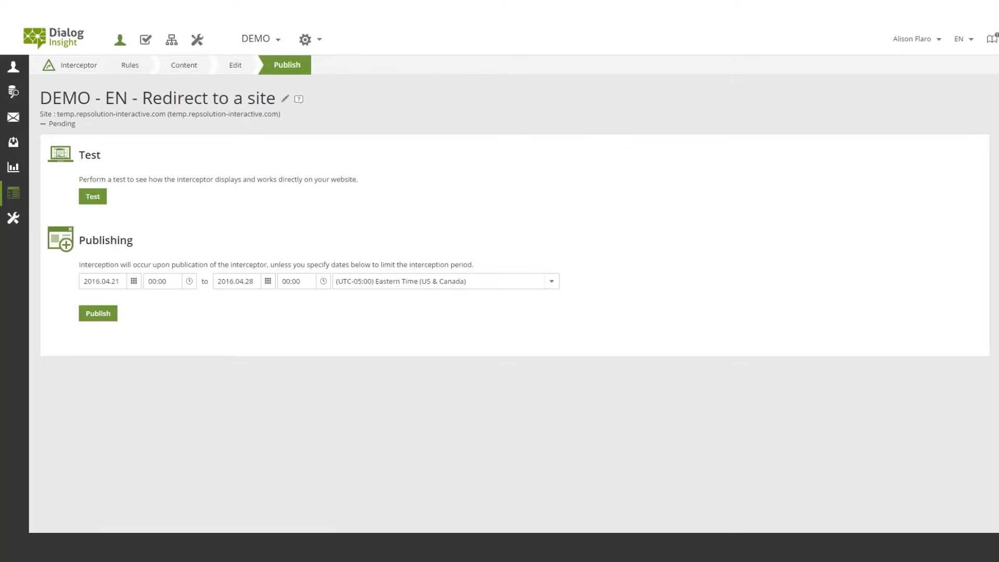
click(94, 197)
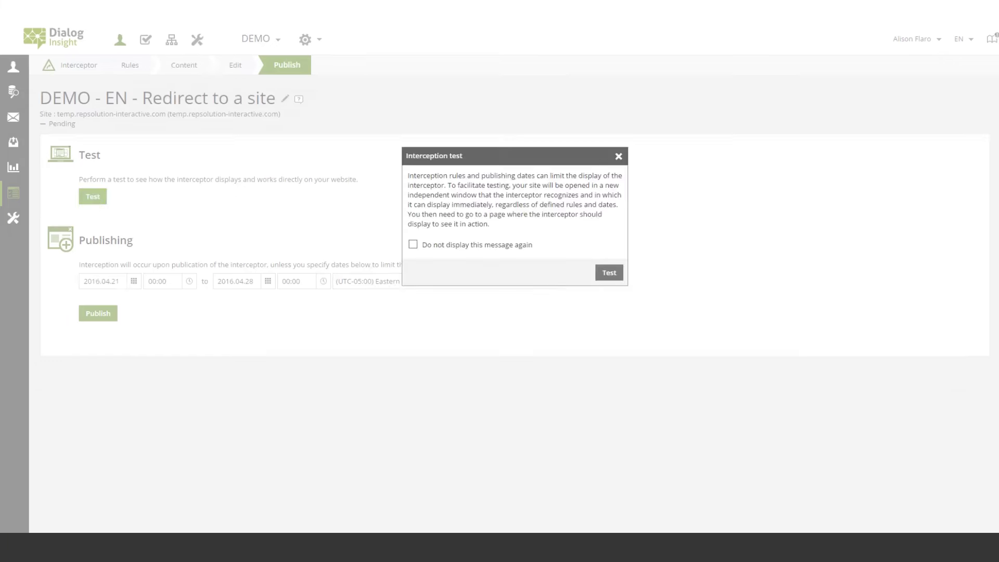
click(608, 273)
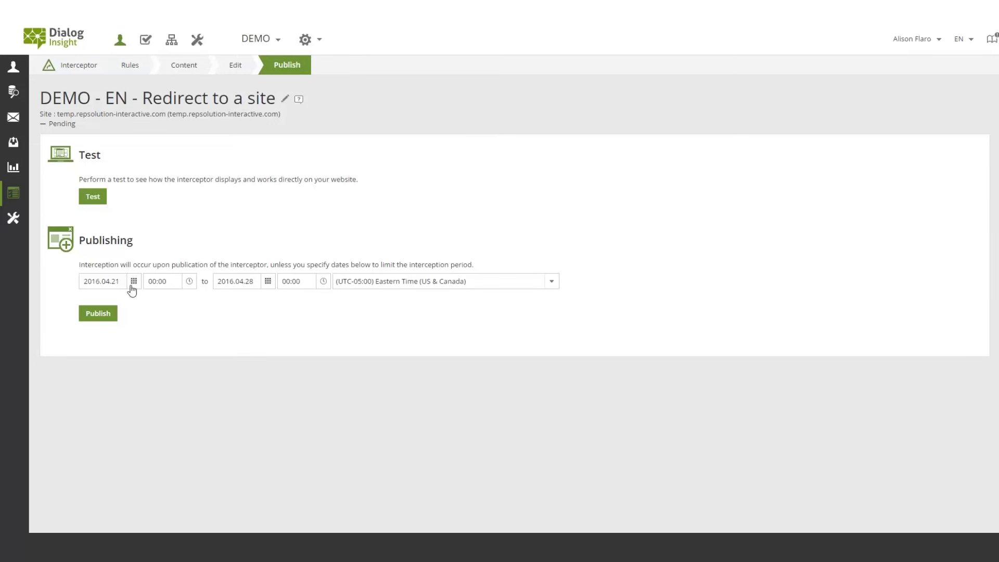
click(98, 313)
Open the online form "Optin Form - Hosted at Dialog Insight" and show its opt-in form page in the editor
mouse_move(14, 193)
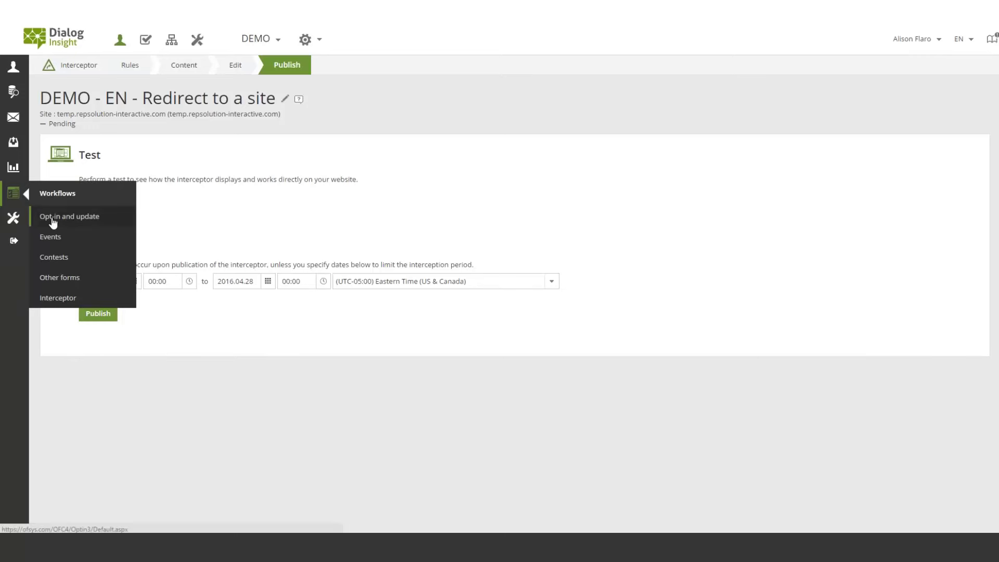
click(84, 217)
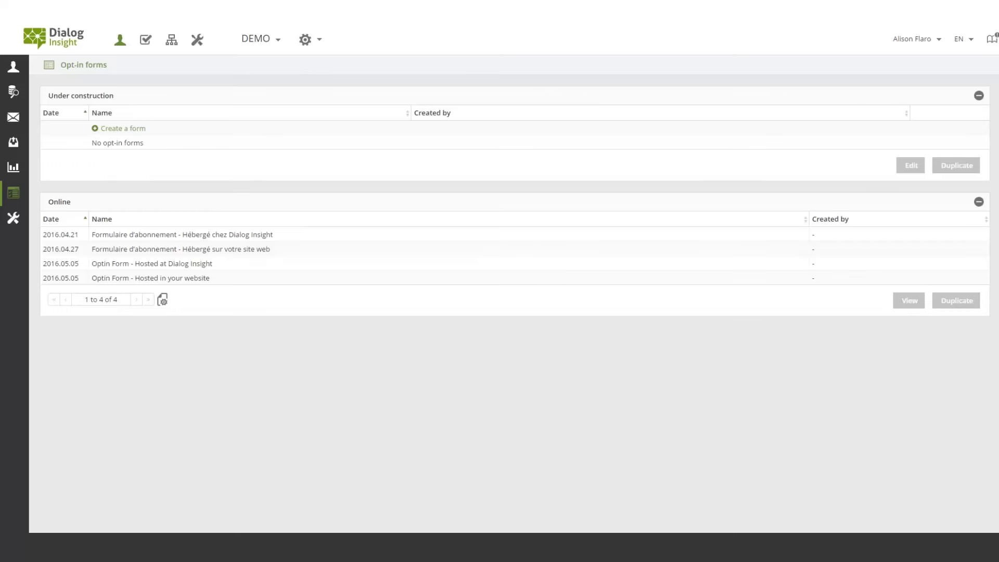
double_click(185, 266)
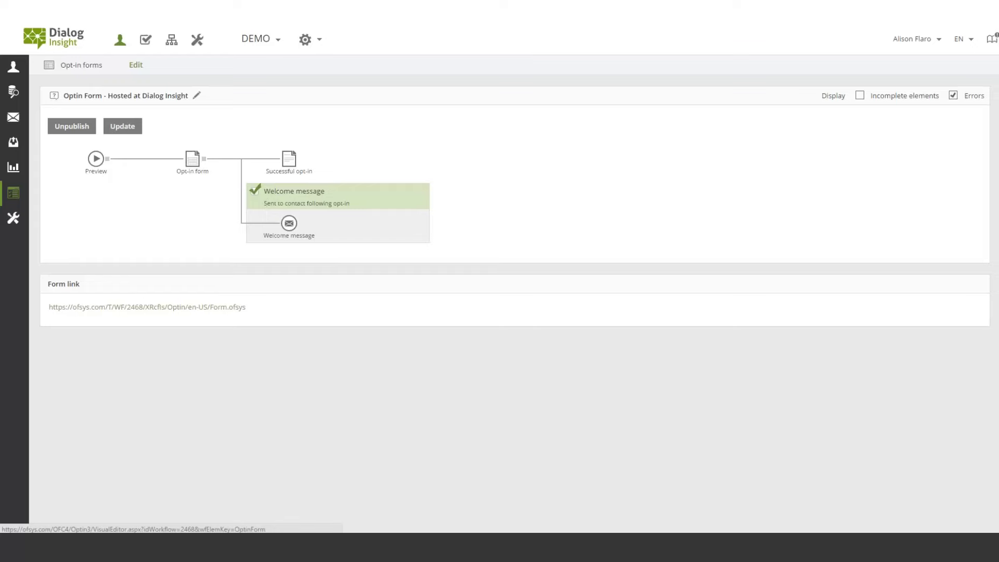
click(191, 159)
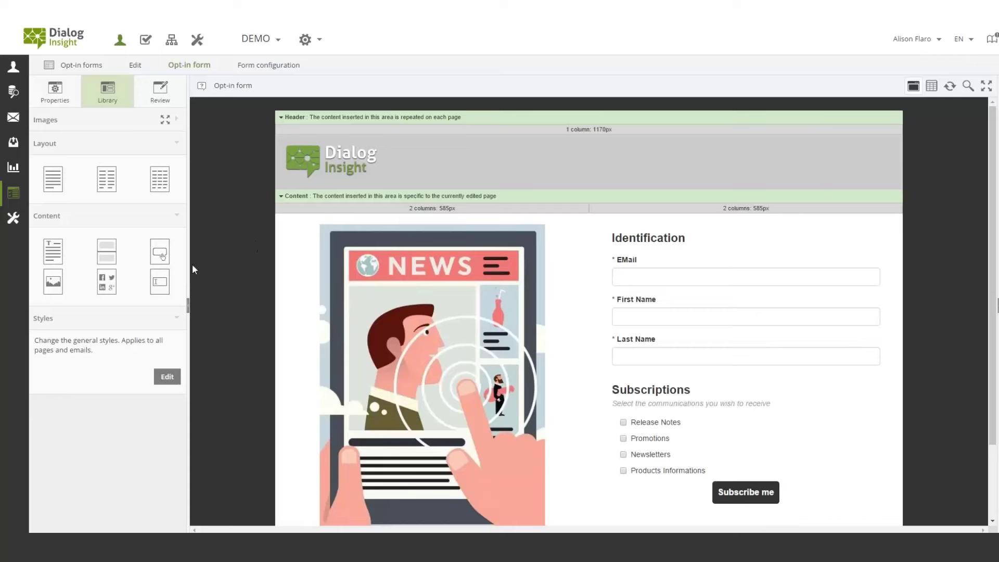
Examine the opt-in form's general styles, including the custom CSS in the advanced options
mouse_move(389, 266)
click(166, 377)
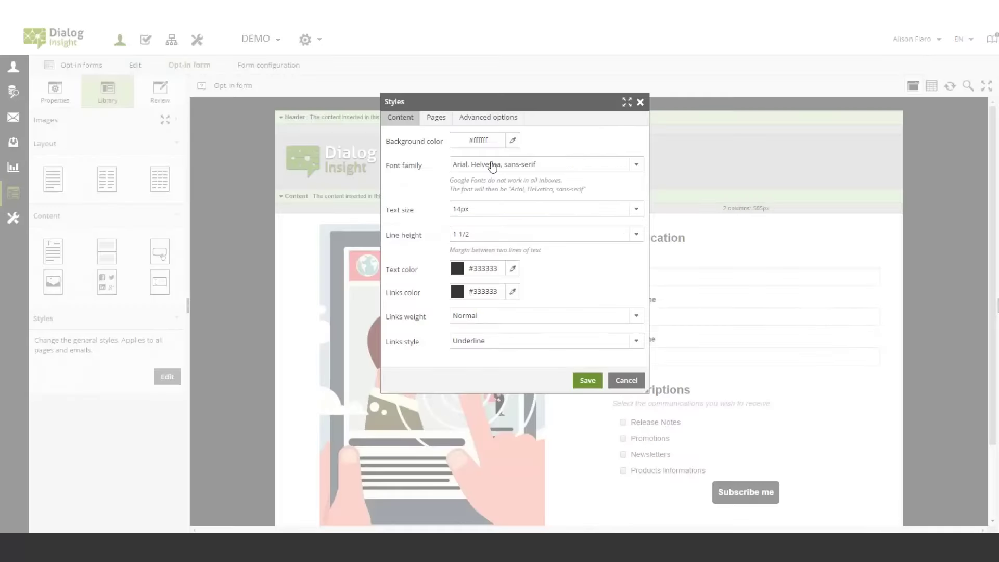
click(462, 118)
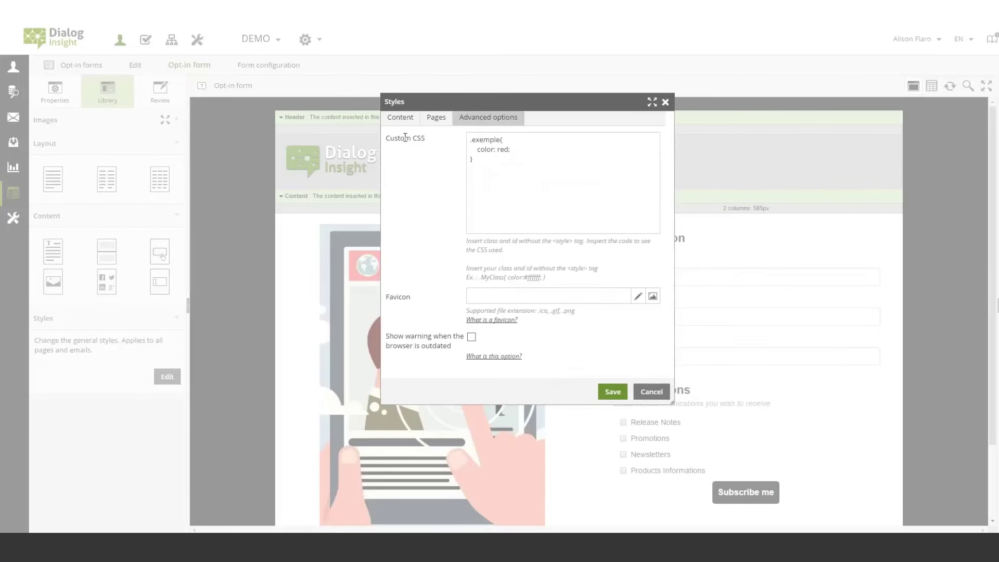
click(666, 103)
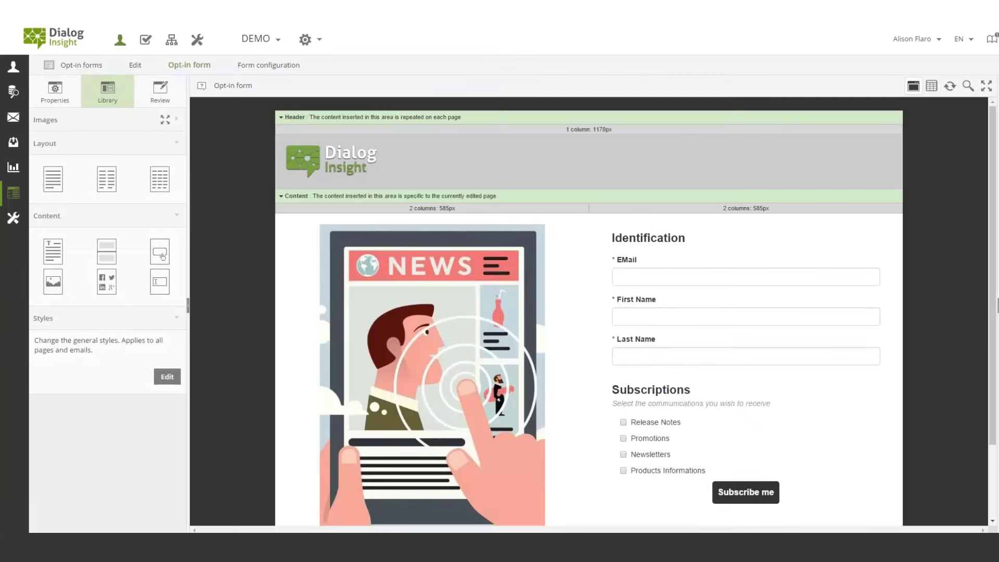
Examine the form block and the image settings of the header logo
click(809, 181)
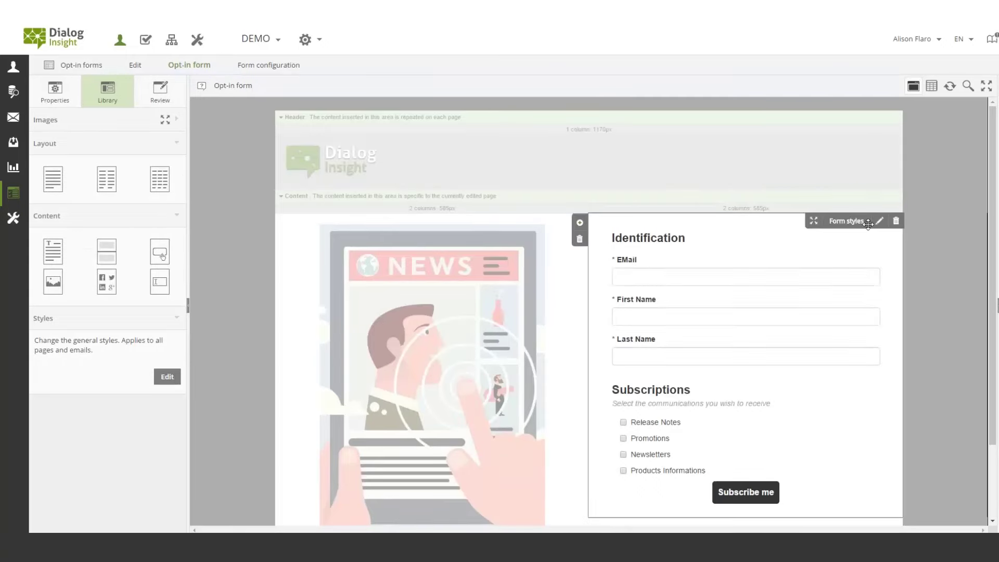
click(863, 143)
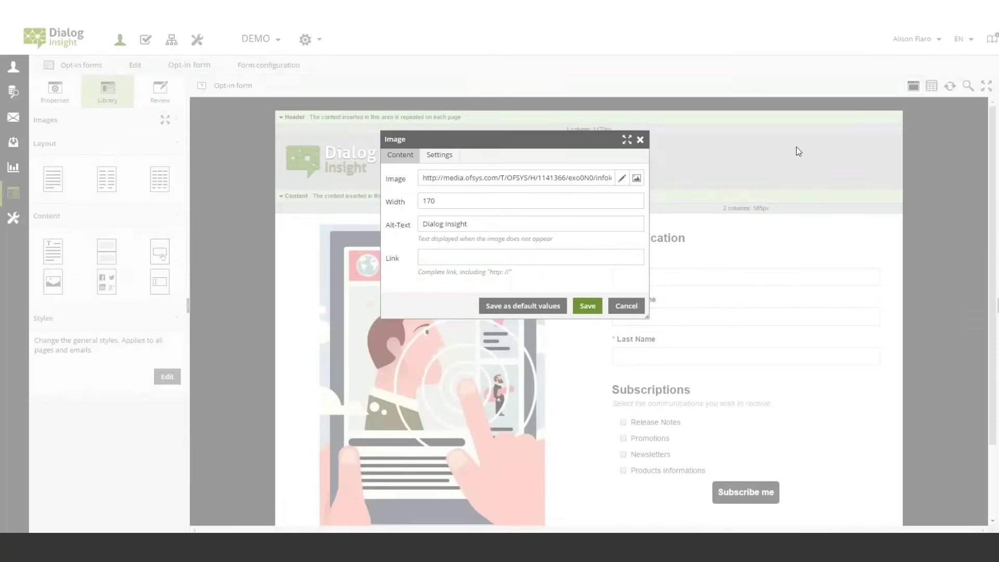
click(640, 139)
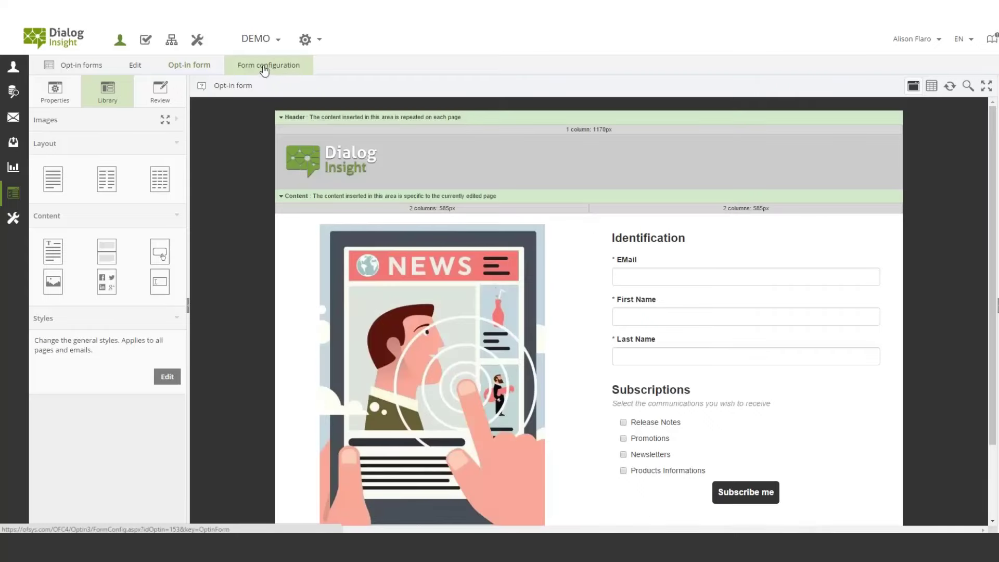
Show the opt-in form's configuration and review its profile update settings and form options
click(264, 66)
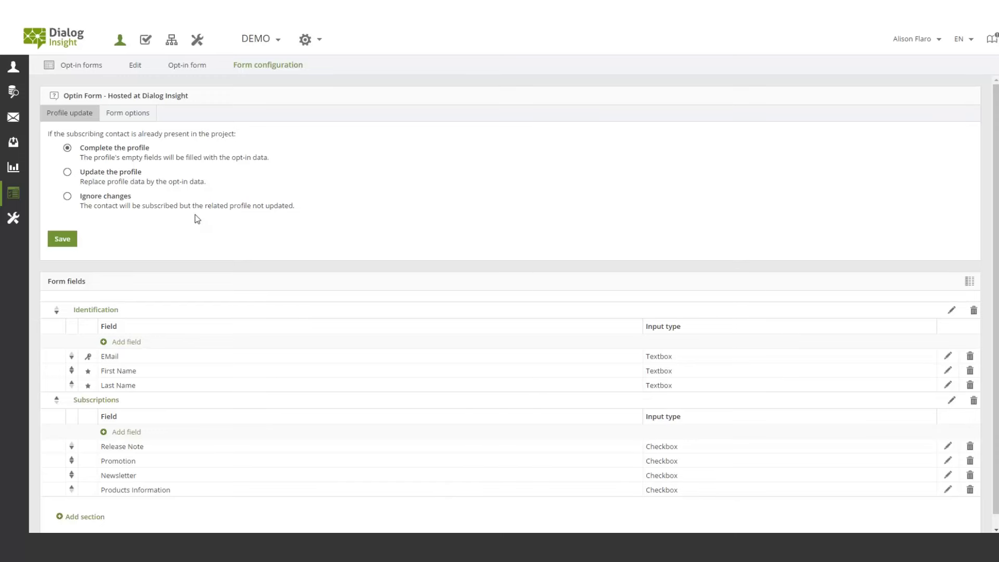
click(125, 118)
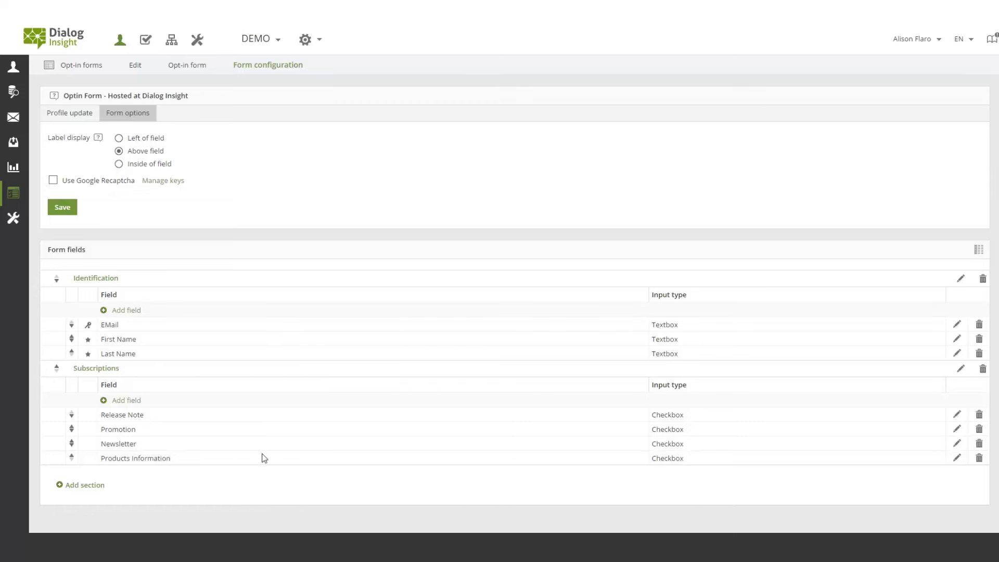
click(130, 312)
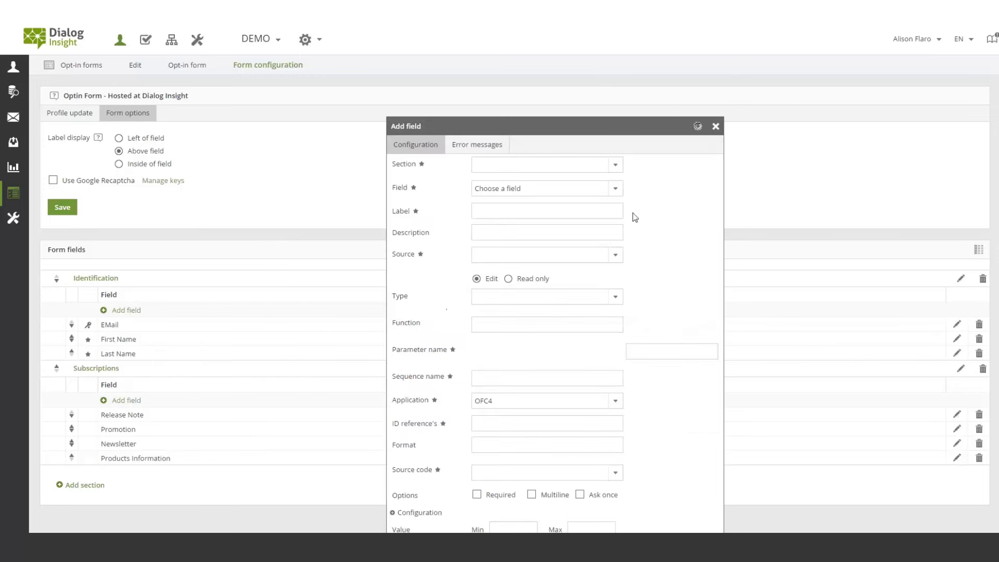
click(519, 191)
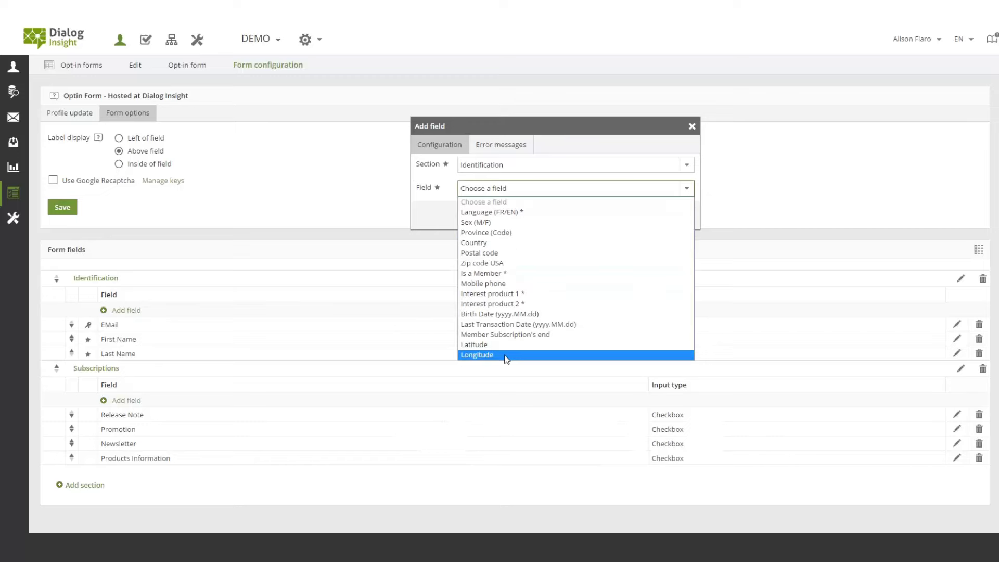
click(484, 344)
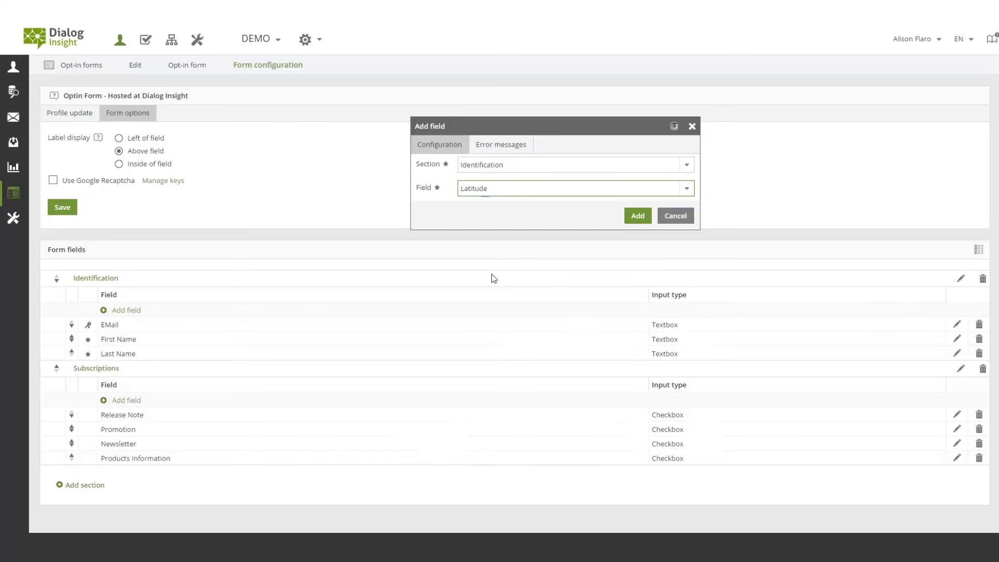
click(692, 126)
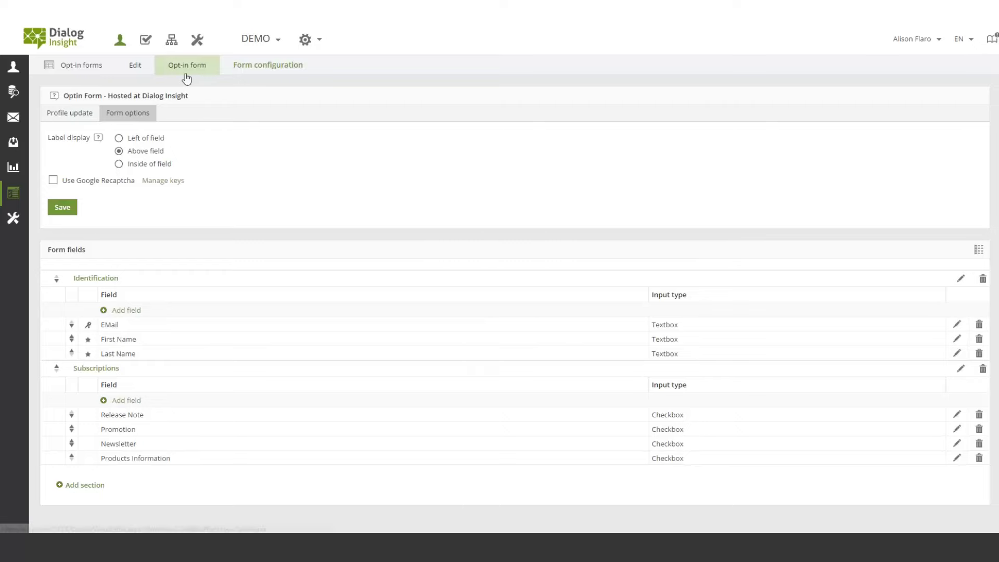
Preview the opt-in form hosted at Dialog Insight from its workflow and highlight its public form link
click(139, 69)
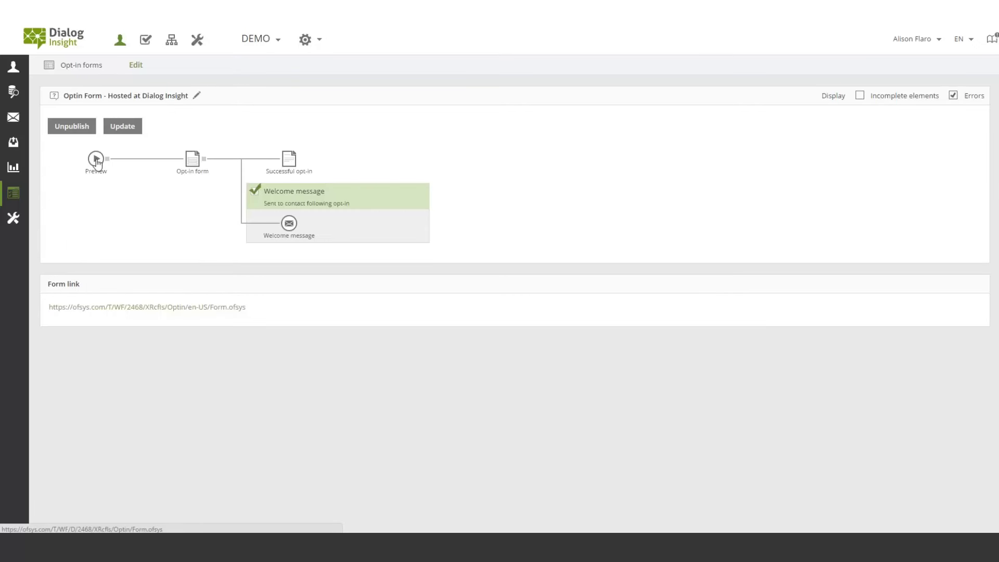
click(96, 160)
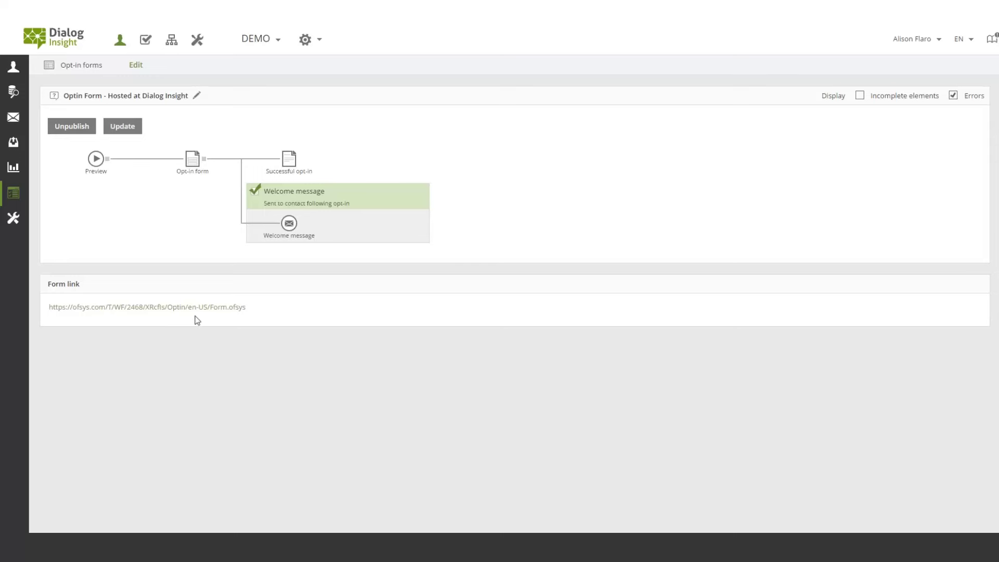
drag(248, 307, 47, 306)
click(168, 365)
Open the online form "Optin Form - Hosted in your website" and show its opt-in form configuration
click(78, 66)
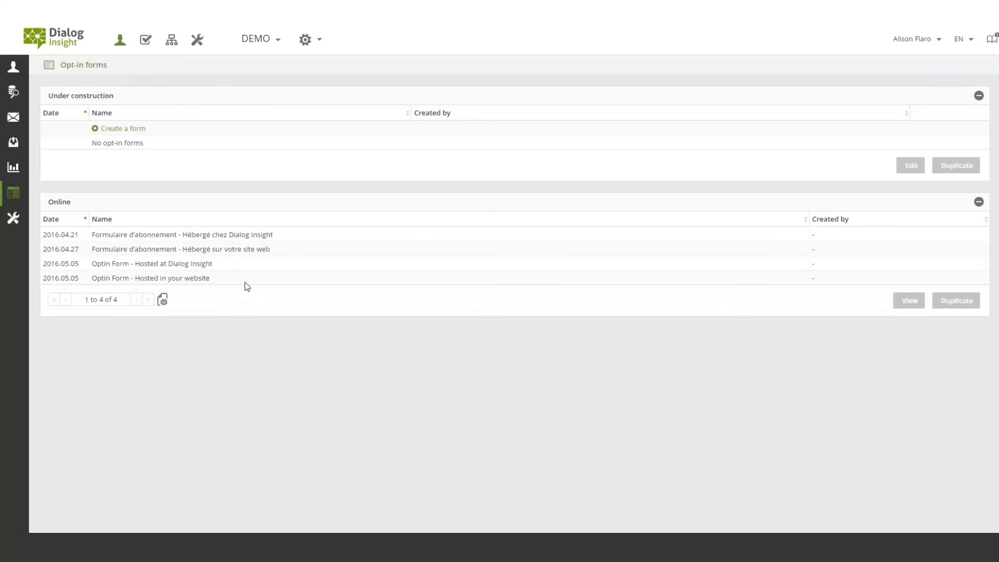
double_click(186, 277)
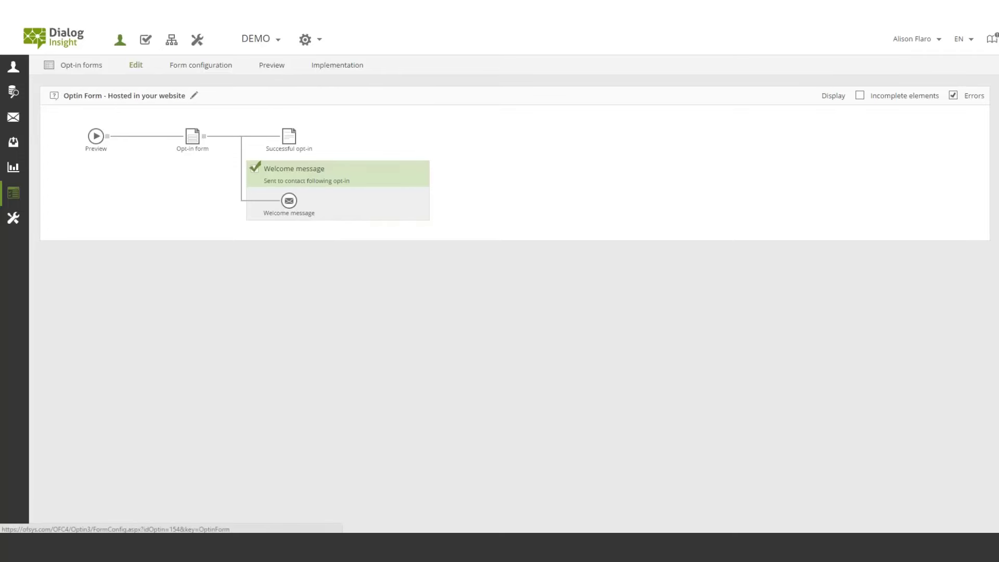
click(193, 144)
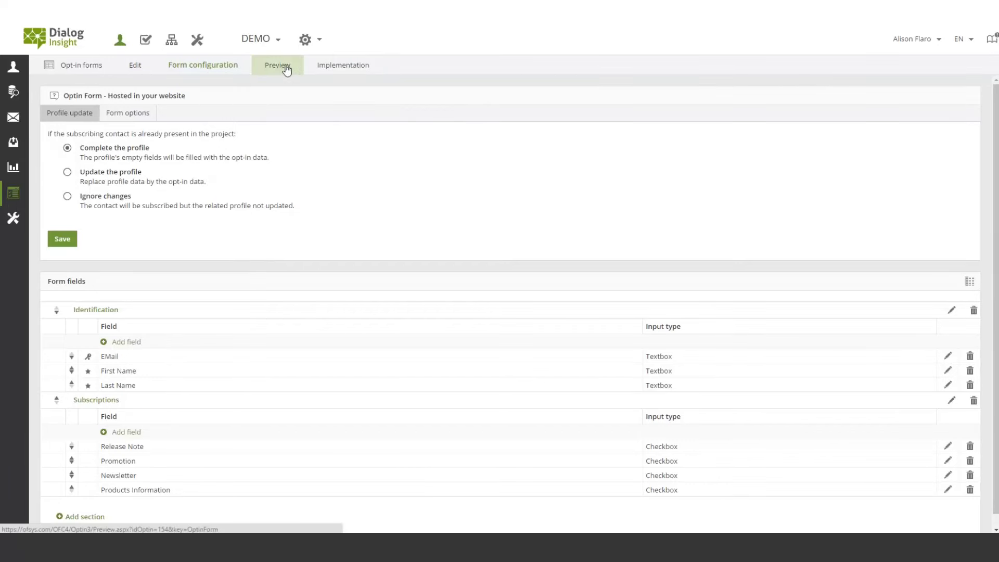
Generate the form's implementation code for display in a page with the stylesheet in the source code, and preview the form
click(345, 67)
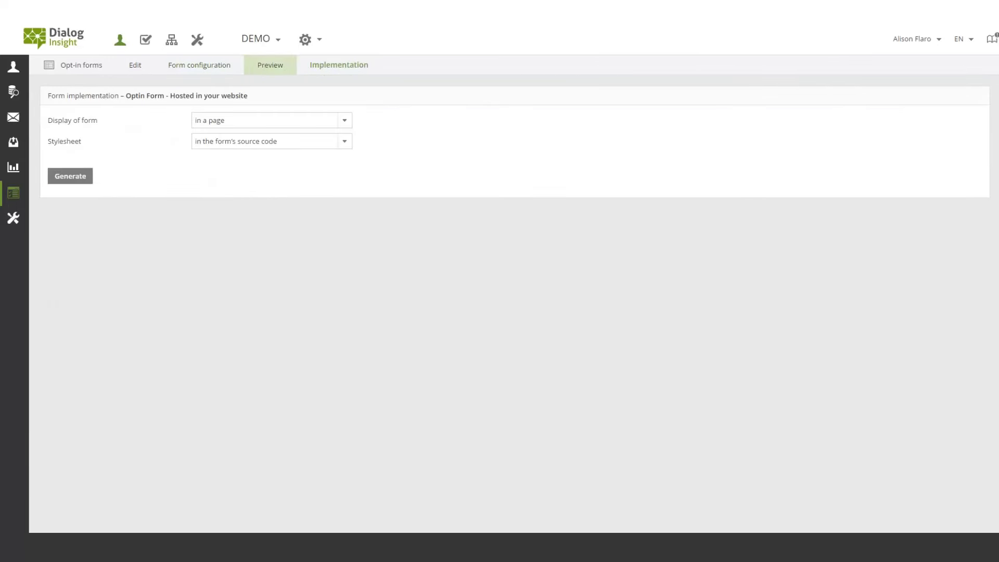
click(79, 177)
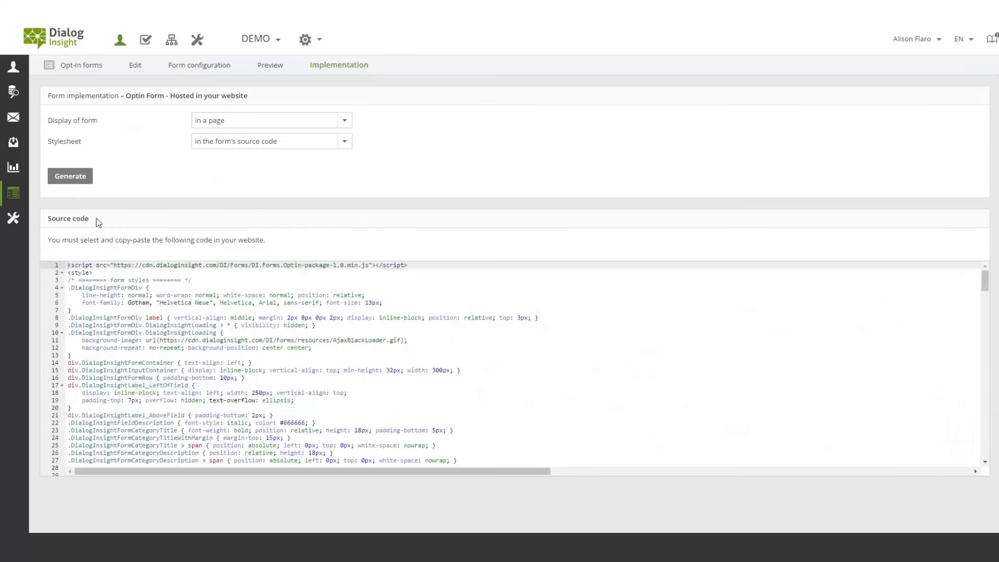
drag(68, 266, 263, 430)
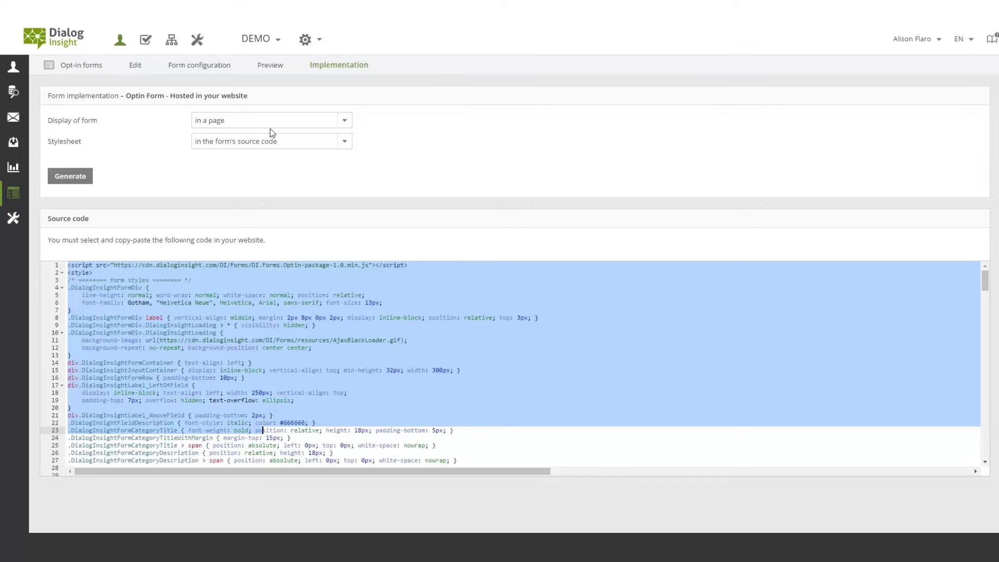
click(270, 65)
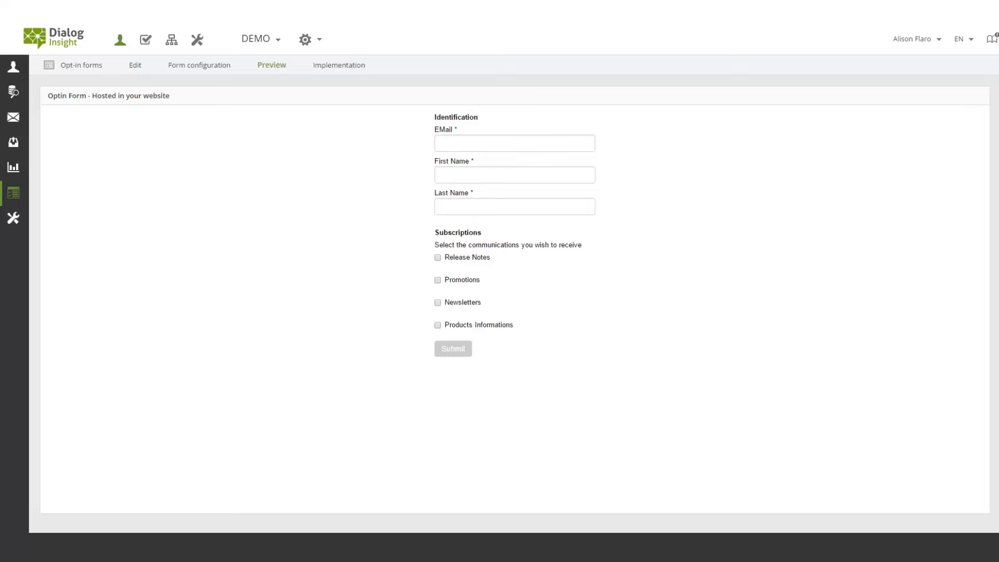
Open the SMS message "Demo SMS - EN" from the messages under construction for editing
mouse_move(13, 167)
mouse_move(23, 196)
mouse_move(19, 121)
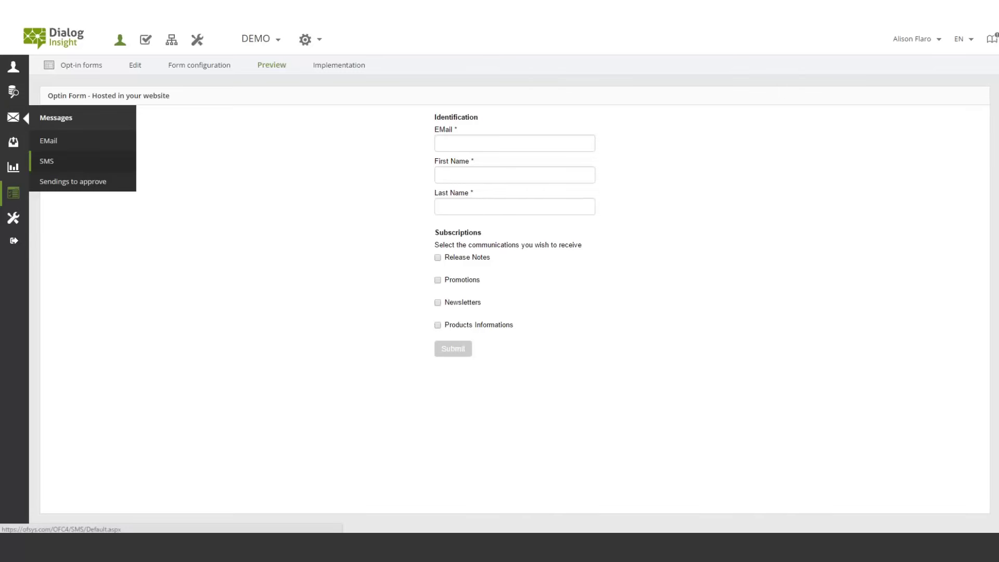
click(62, 165)
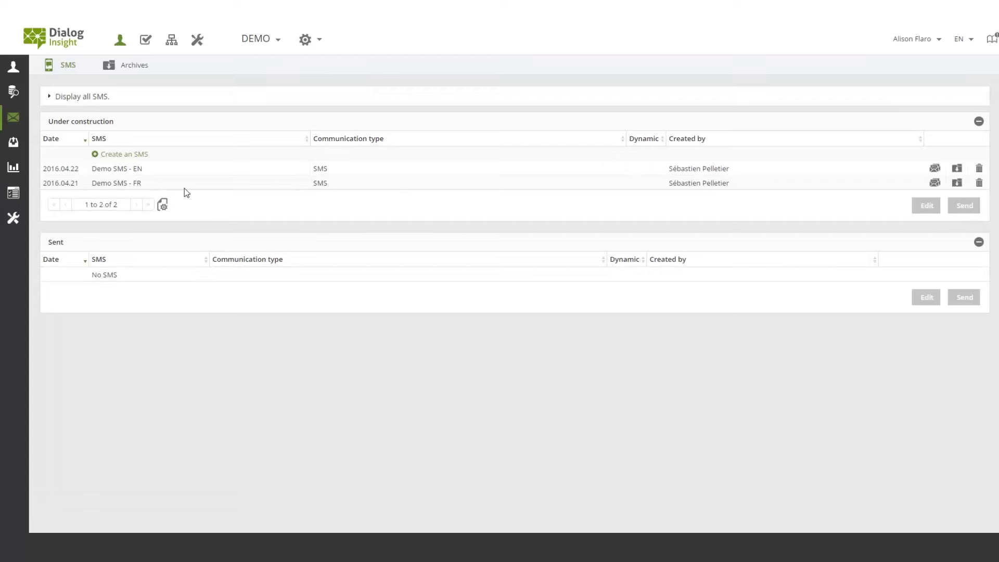
click(163, 171)
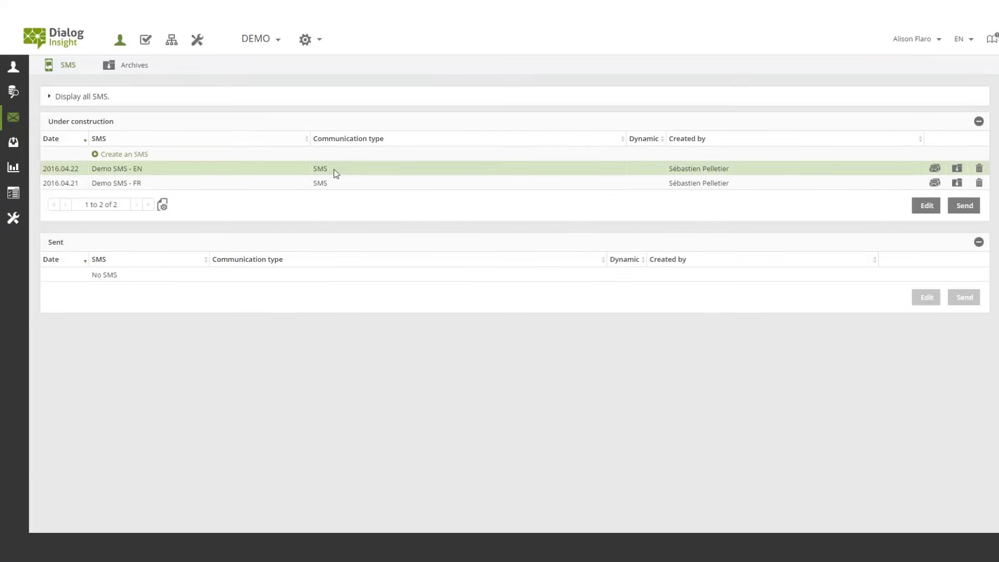
double_click(335, 173)
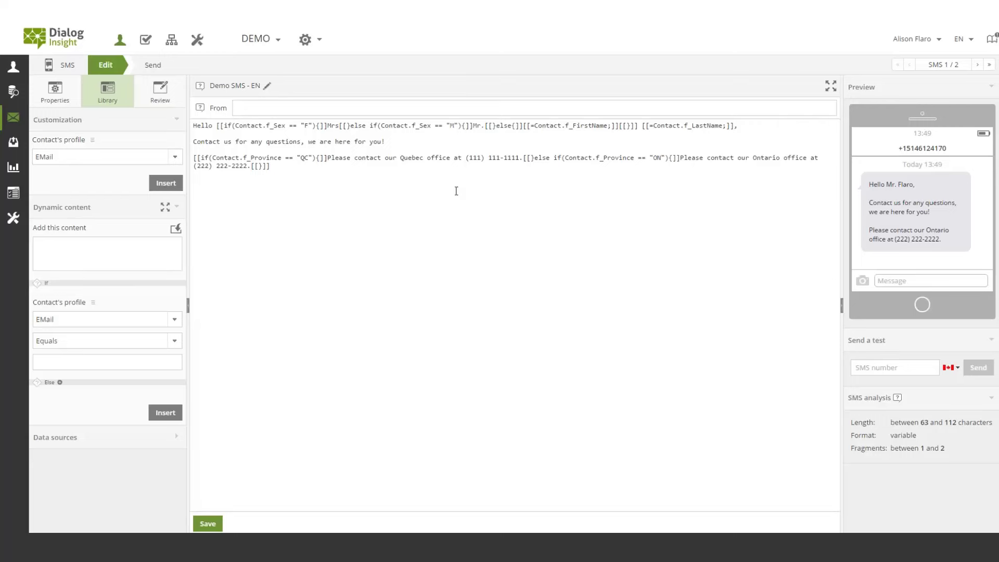
Examine the SMS sender field, the fixed text and the province-based dynamic content in the message body
drag(227, 106, 210, 107)
mouse_move(200, 109)
click(273, 171)
triple_click(273, 172)
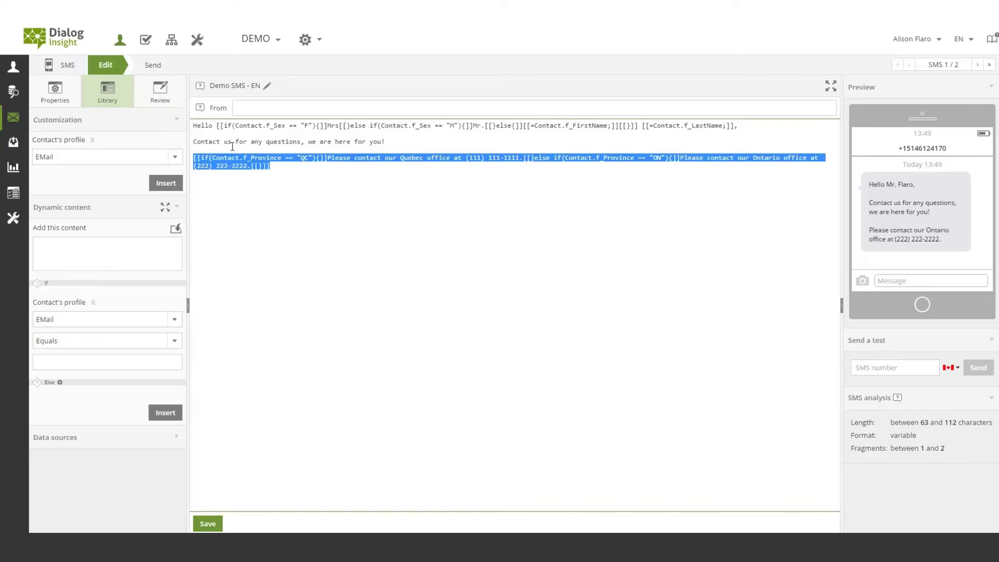
click(290, 205)
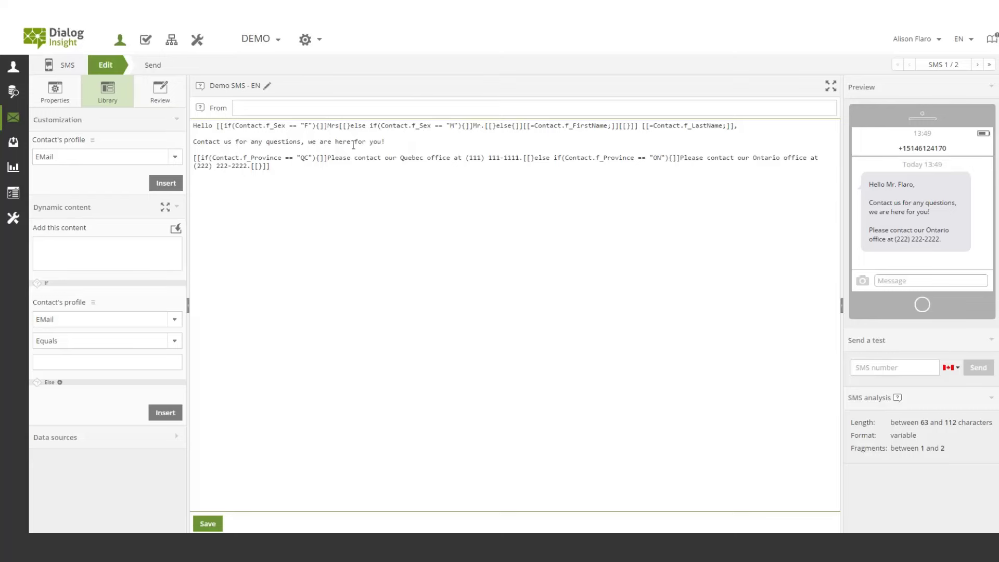
drag(392, 140, 286, 139)
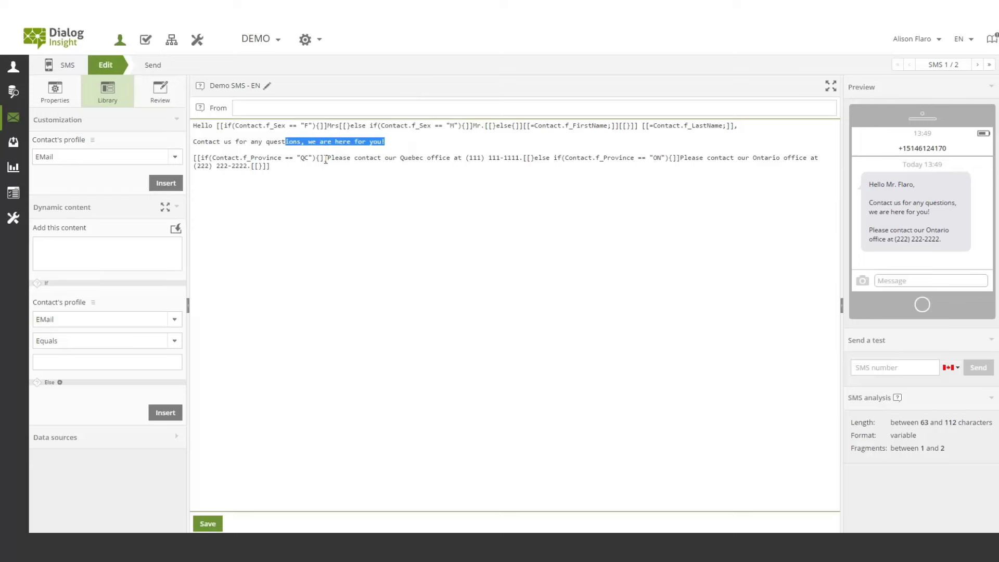
drag(304, 158, 321, 158)
click(615, 154)
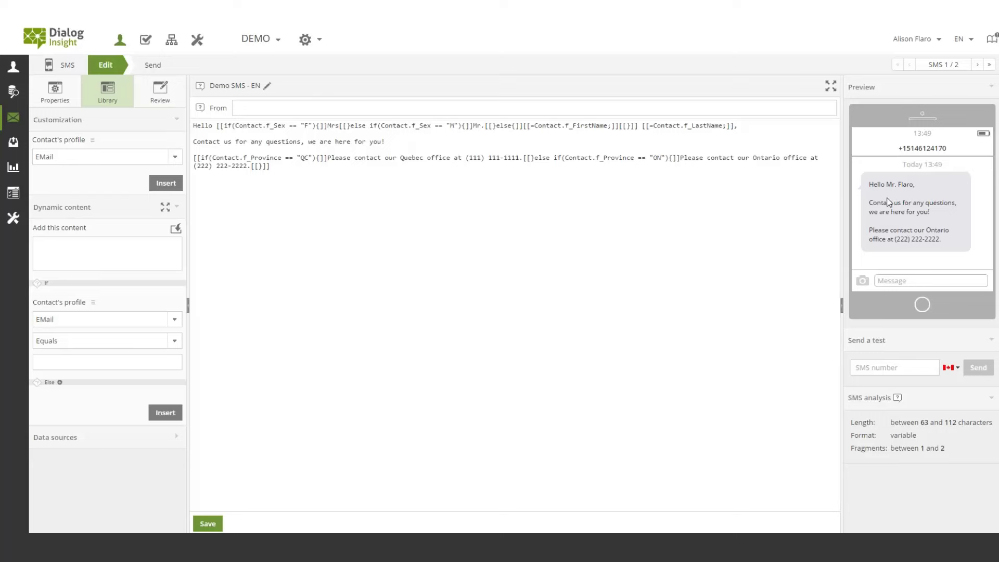
Review the personalised SMS preview for the second contact in the list and examine the SMS analysis
click(160, 91)
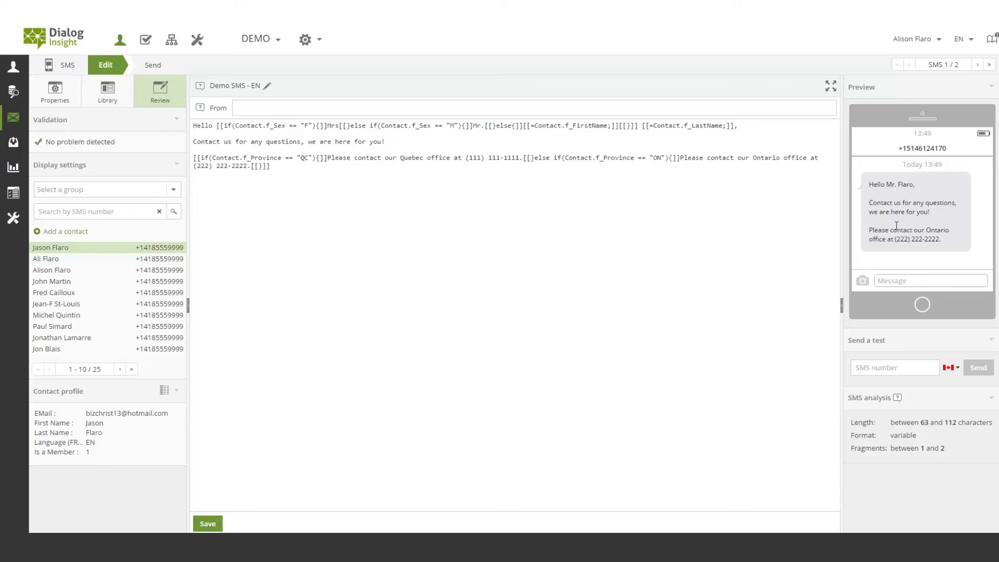
drag(941, 241, 879, 231)
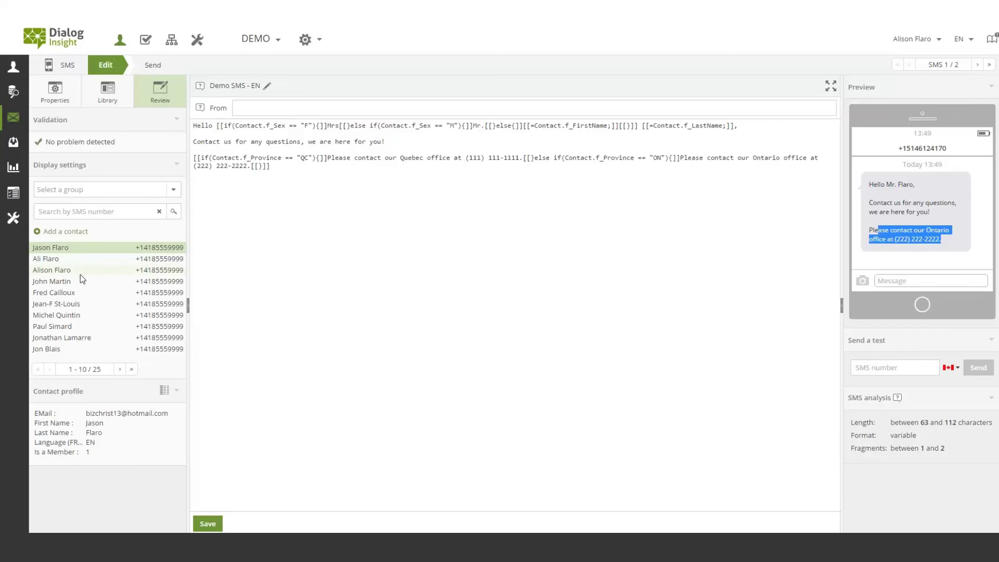
click(87, 262)
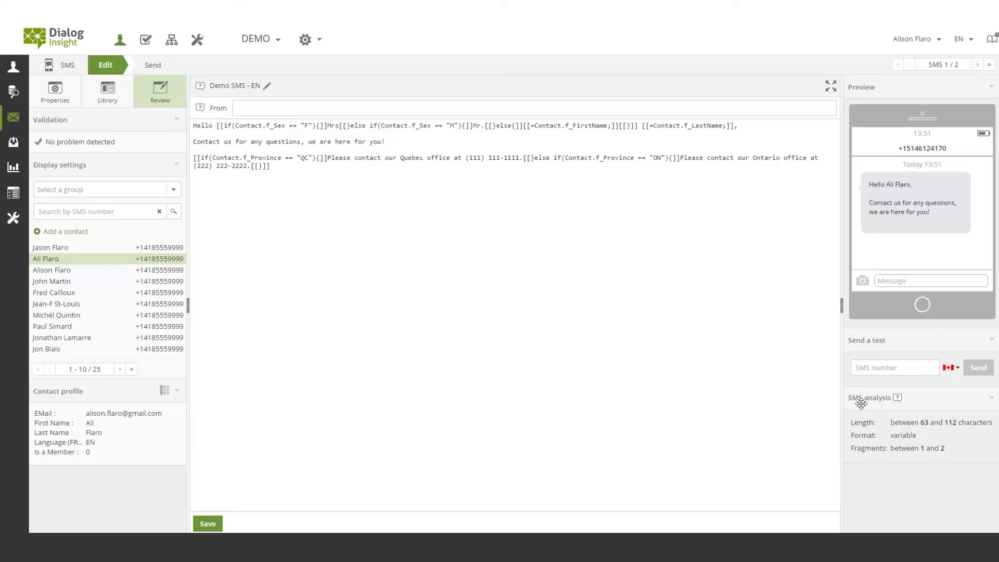
mouse_move(908, 397)
Show the sending options for "Demo SMS - EN", and open the SMS results
click(154, 67)
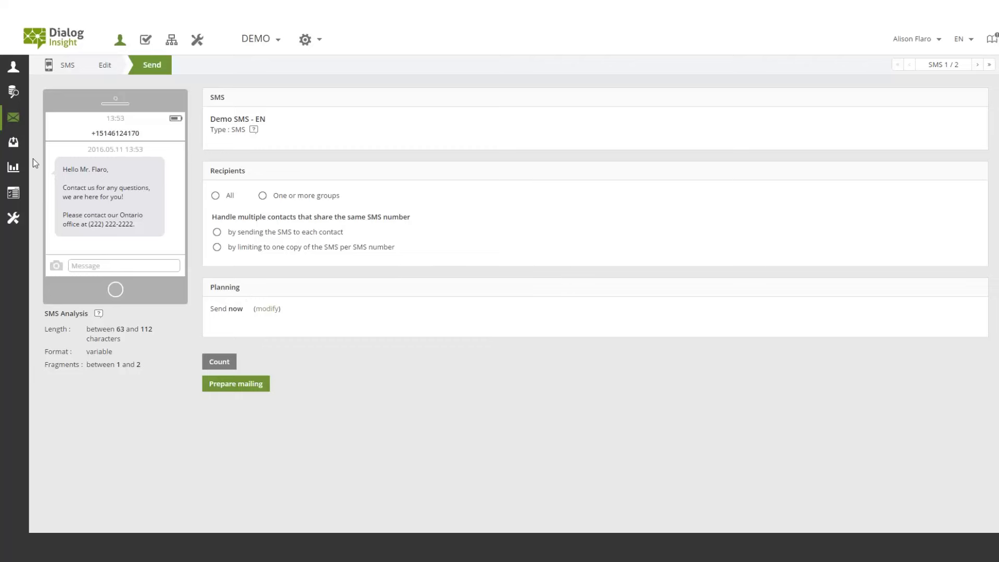
mouse_move(12, 173)
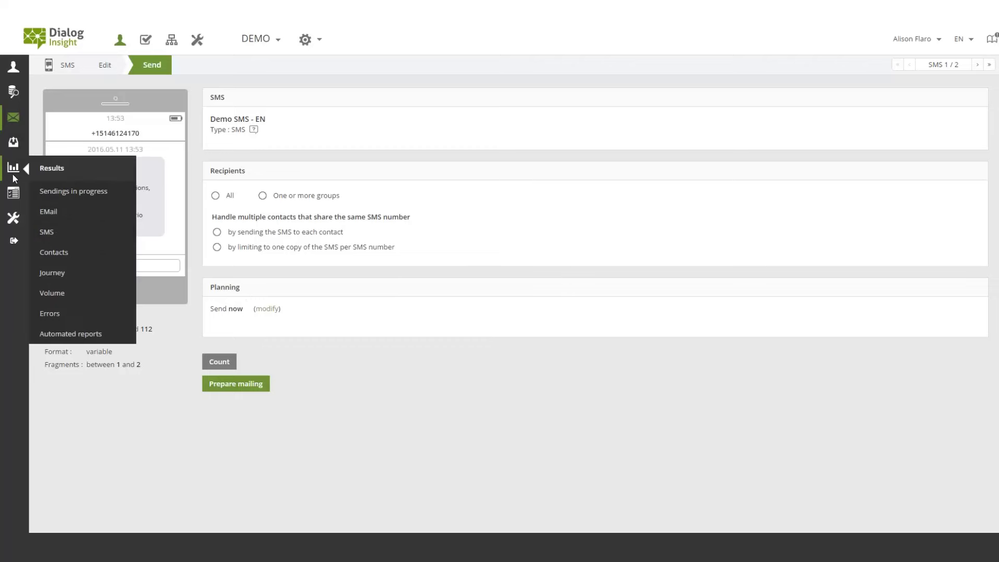
click(57, 233)
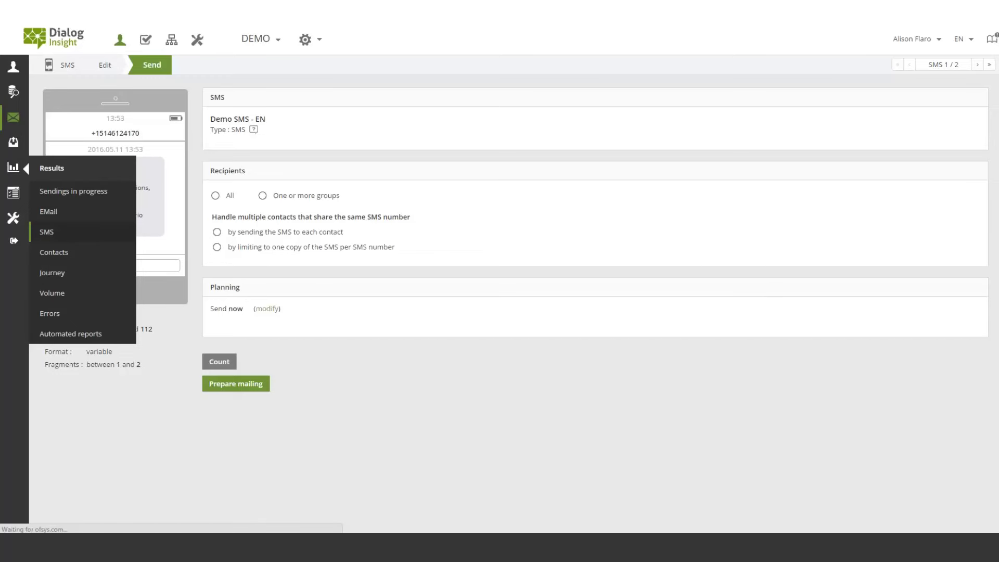